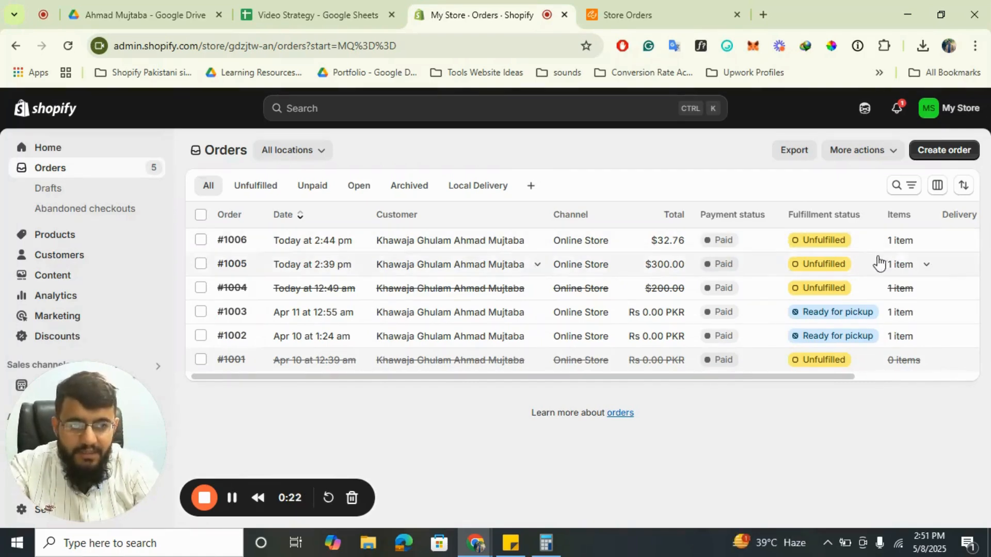
Examine the item details of the two newest unfulfilled orders, then close the details.
{"action": "left_click", "coordinate": [903, 250]}
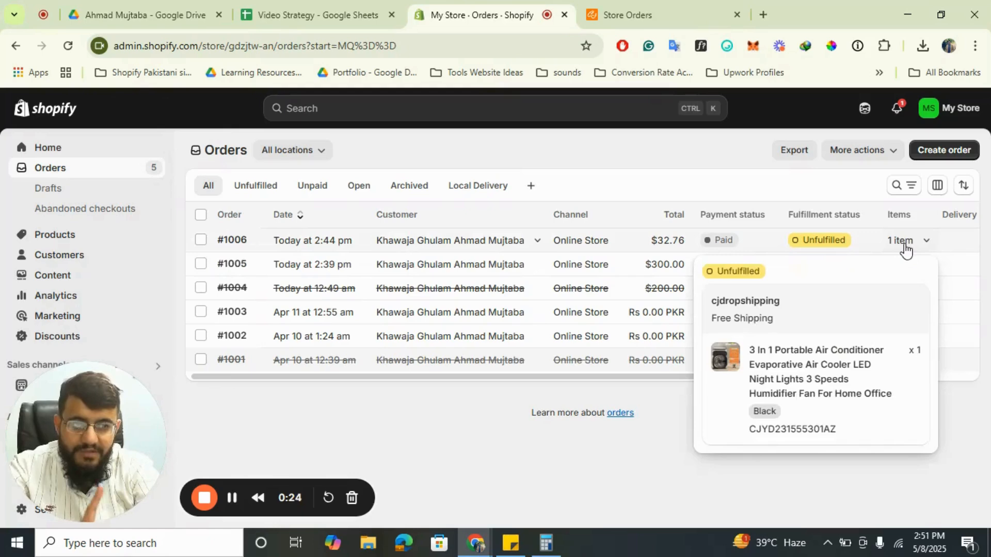
{"action": "left_click", "coordinate": [984, 255]}
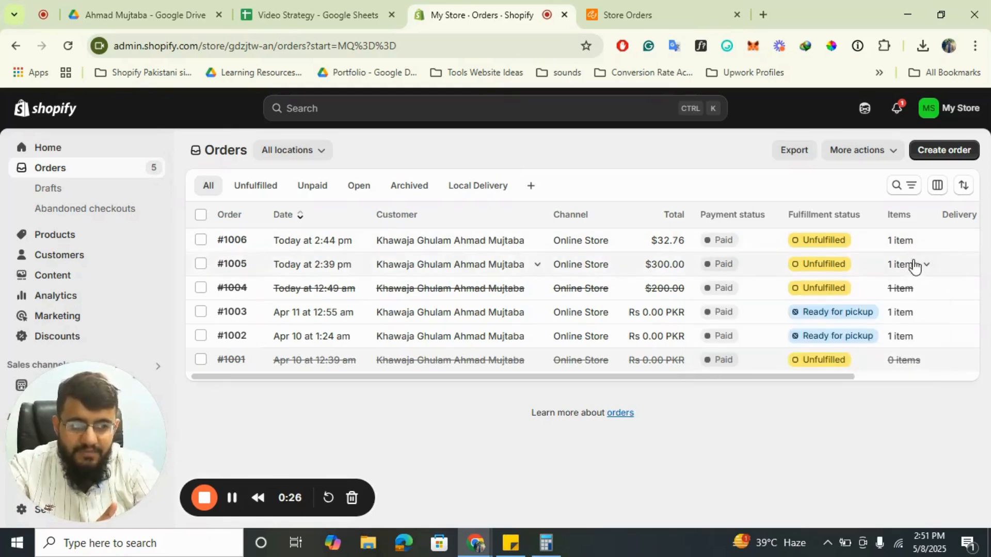
{"action": "left_click", "coordinate": [913, 265]}
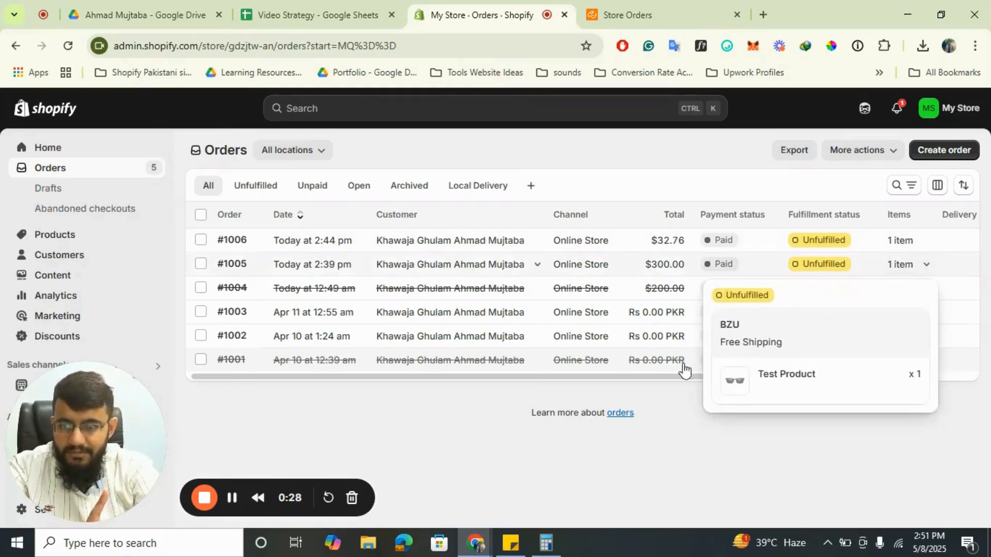
{"action": "left_click", "coordinate": [540, 448]}
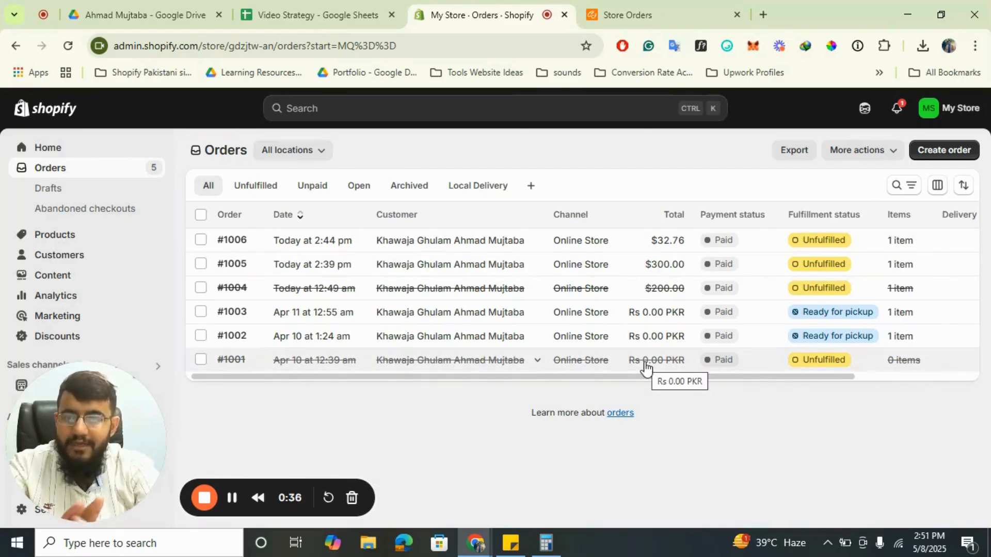
Switch to CJdropshipping and open the imported store orders from its home page.
{"action": "left_click", "coordinate": [622, 13]}
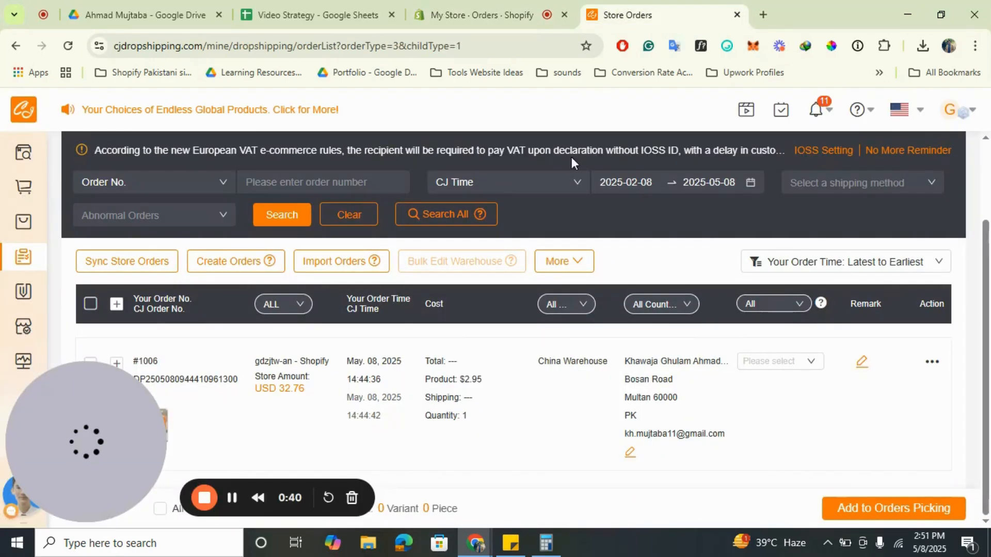
{"action": "mouse_move", "coordinate": [28, 263]}
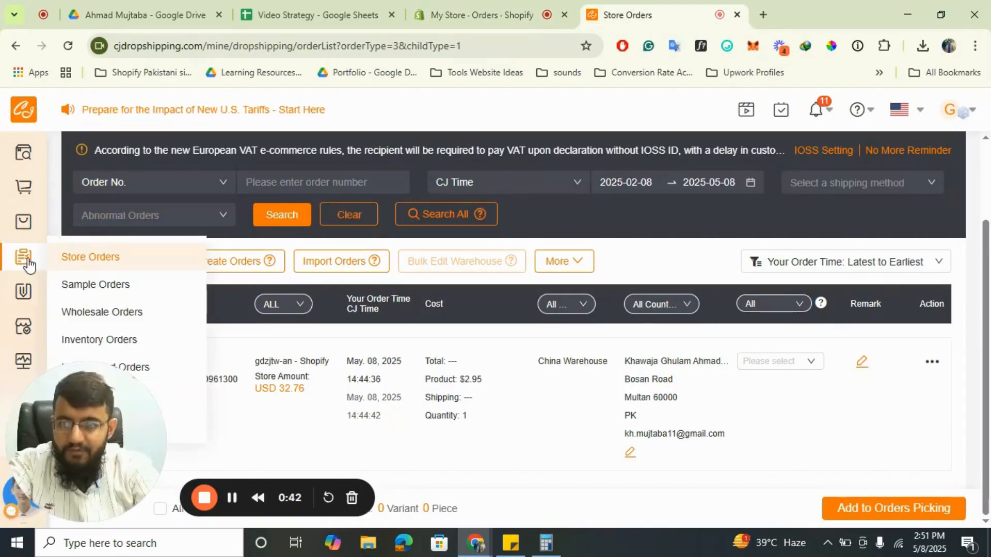
{"action": "left_click", "coordinate": [95, 262]}
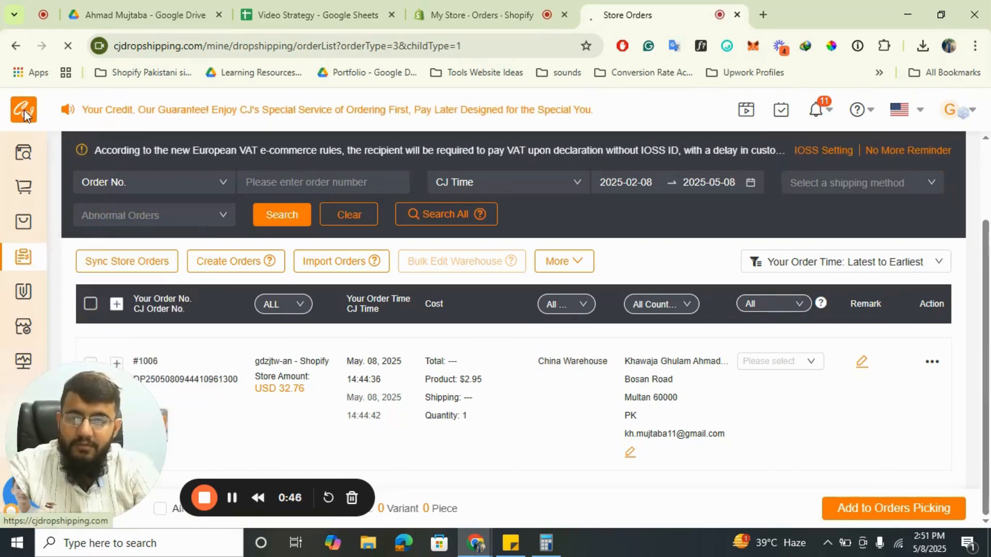
{"action": "left_click", "coordinate": [24, 110]}
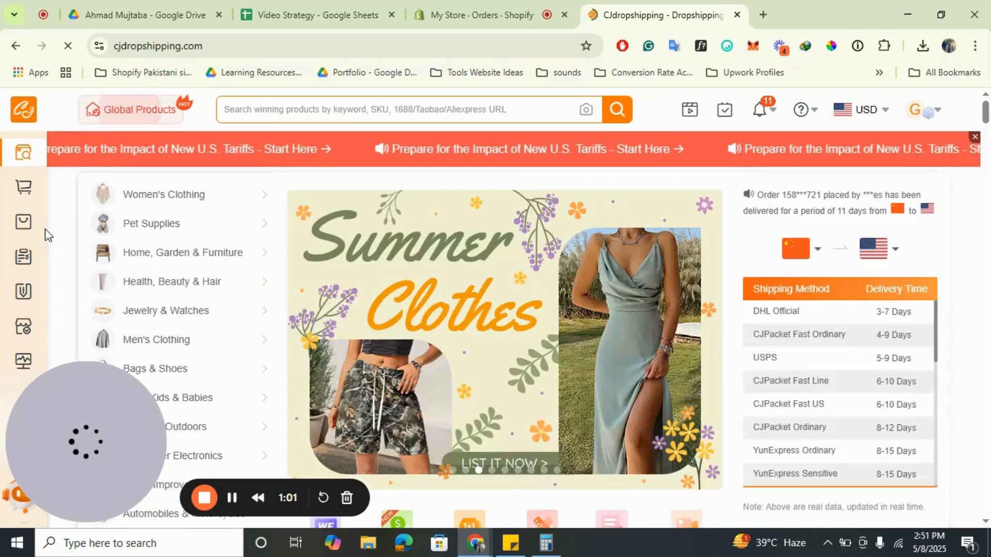
{"action": "mouse_move", "coordinate": [31, 256]}
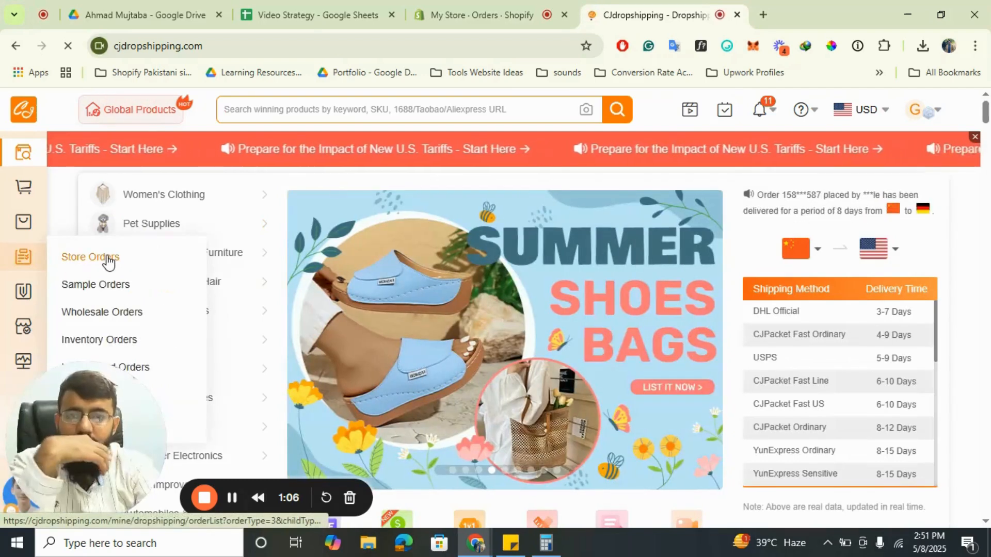
{"action": "left_click", "coordinate": [108, 258]}
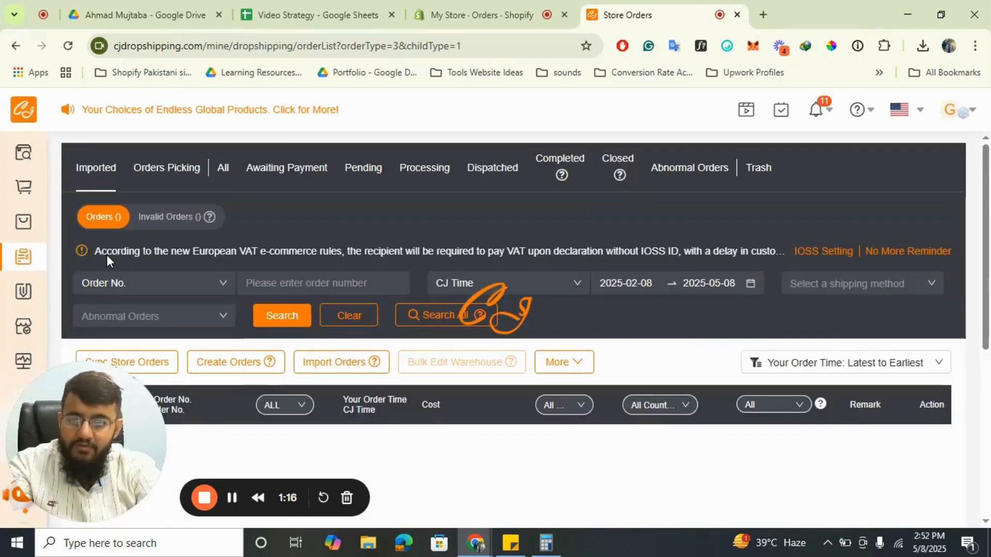
{"action": "scroll", "coordinate": [571, 269], "scroll_direction": "down", "scroll_amount": 2}
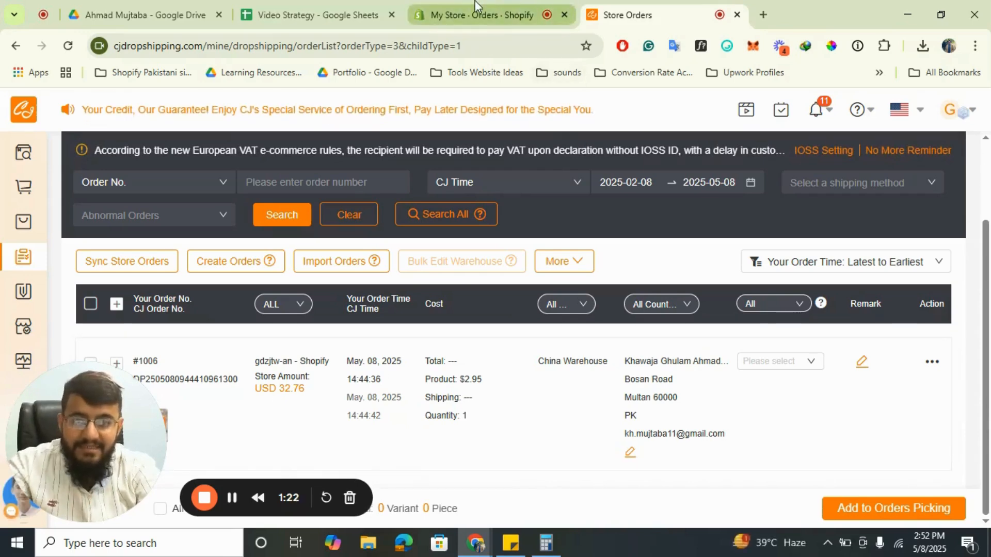
{"action": "mouse_move", "coordinate": [475, 6]}
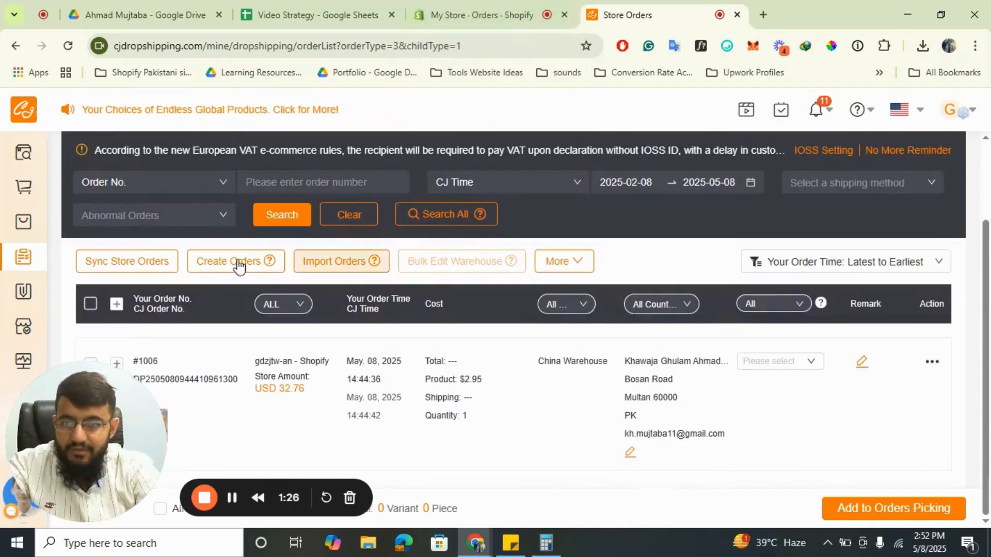
Sync orders from the gdzjtw-an store by Time from 2025-05-01 to 2025-05-08, then close the sync result.
{"action": "left_click", "coordinate": [143, 267]}
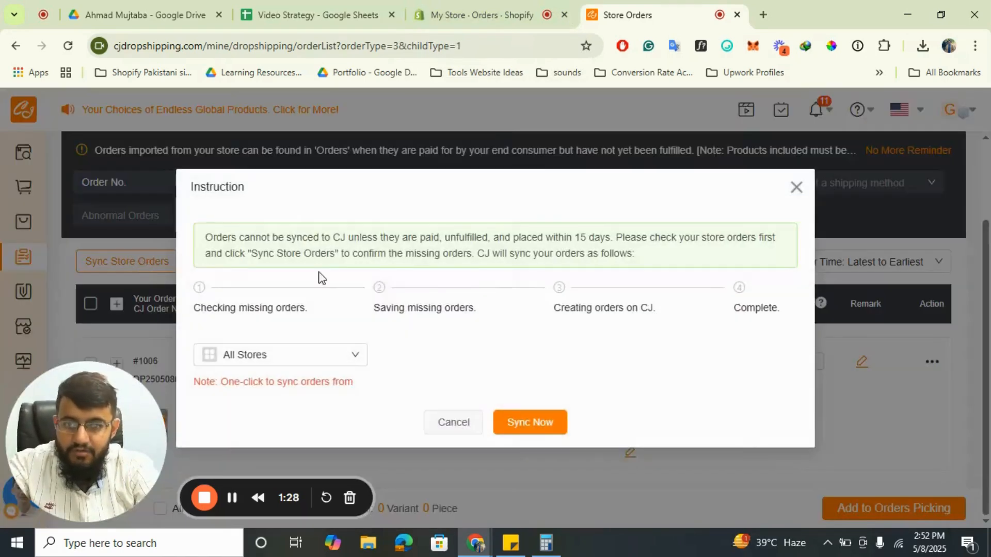
{"action": "left_click", "coordinate": [277, 347]}
{"action": "left_click", "coordinate": [239, 412]}
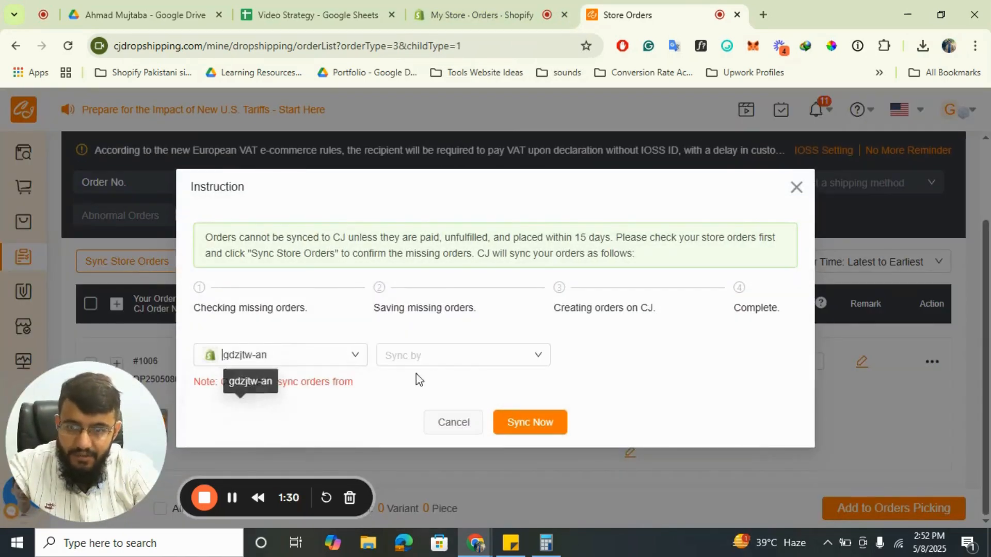
{"action": "left_click", "coordinate": [470, 367]}
{"action": "left_click", "coordinate": [427, 381]}
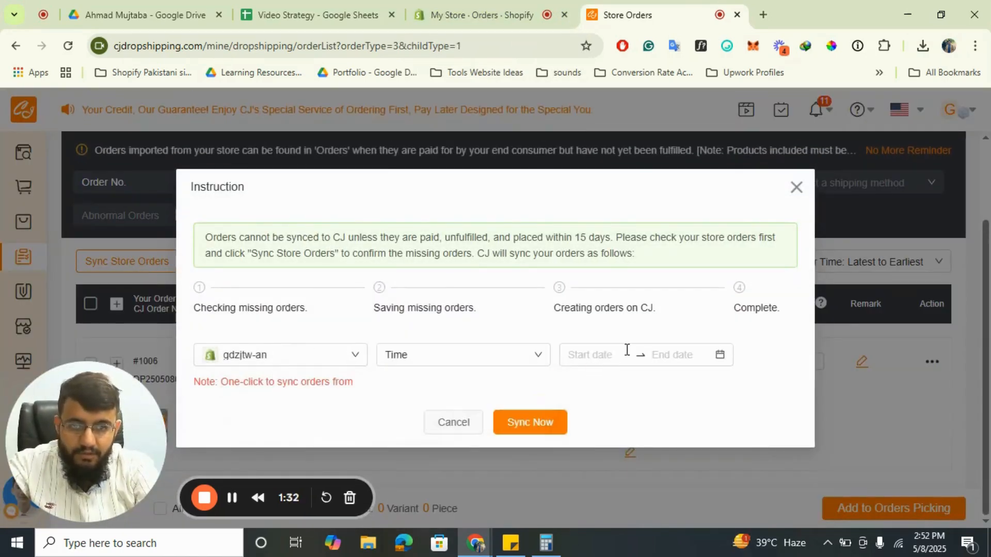
{"action": "left_click", "coordinate": [626, 351]}
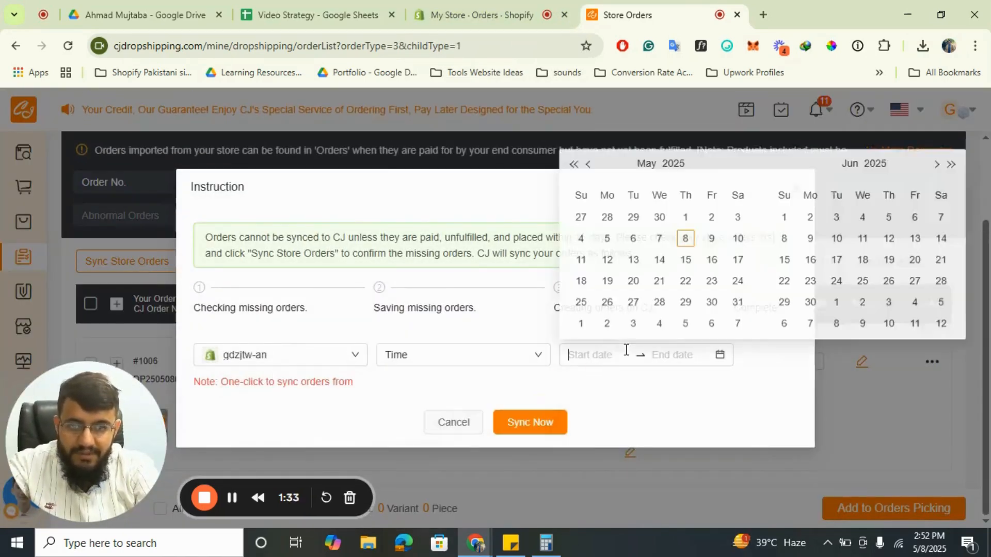
{"action": "left_click", "coordinate": [685, 215]}
{"action": "left_click", "coordinate": [688, 235]}
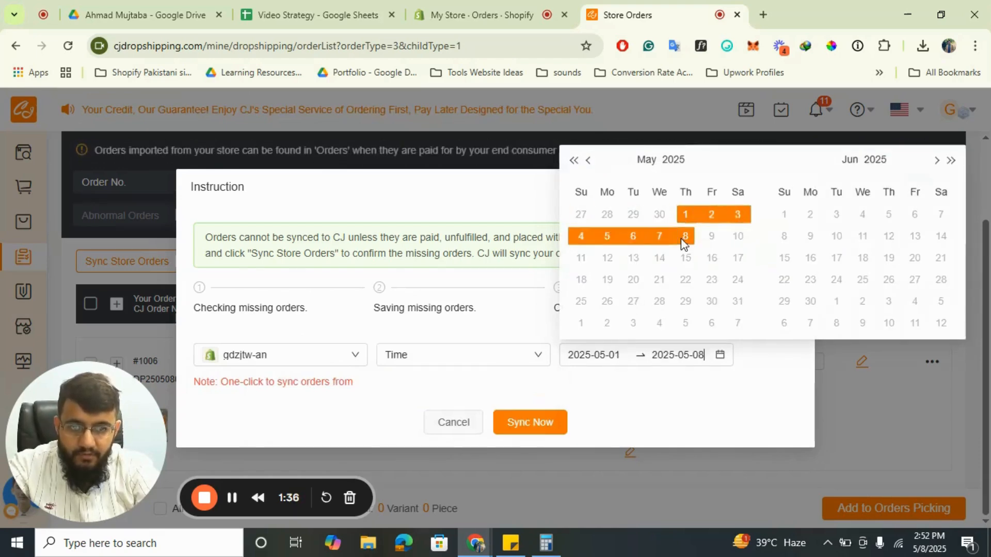
{"action": "left_click", "coordinate": [526, 427]}
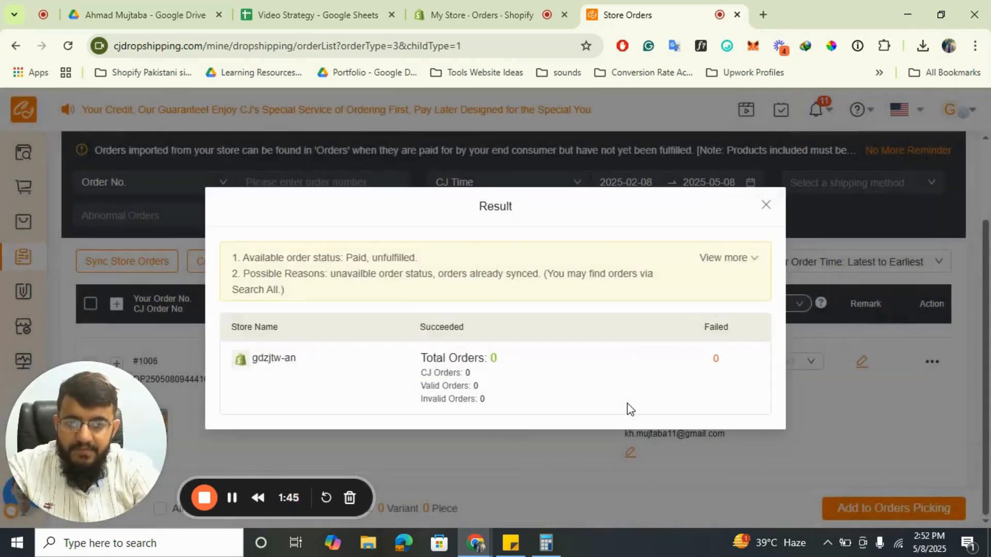
{"action": "left_click", "coordinate": [765, 205]}
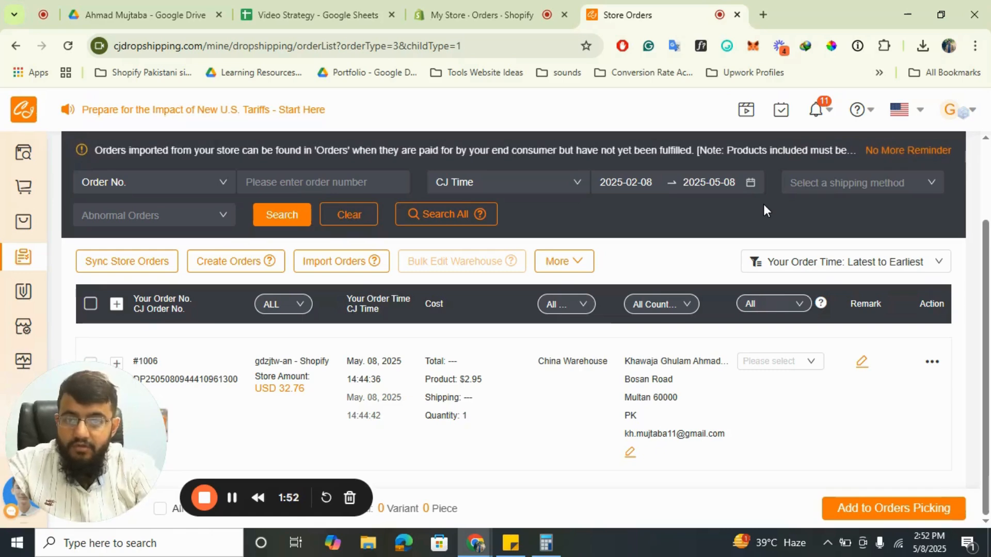
Review the connected store products, then open the unconnected products.
{"action": "mouse_move", "coordinate": [30, 235]}
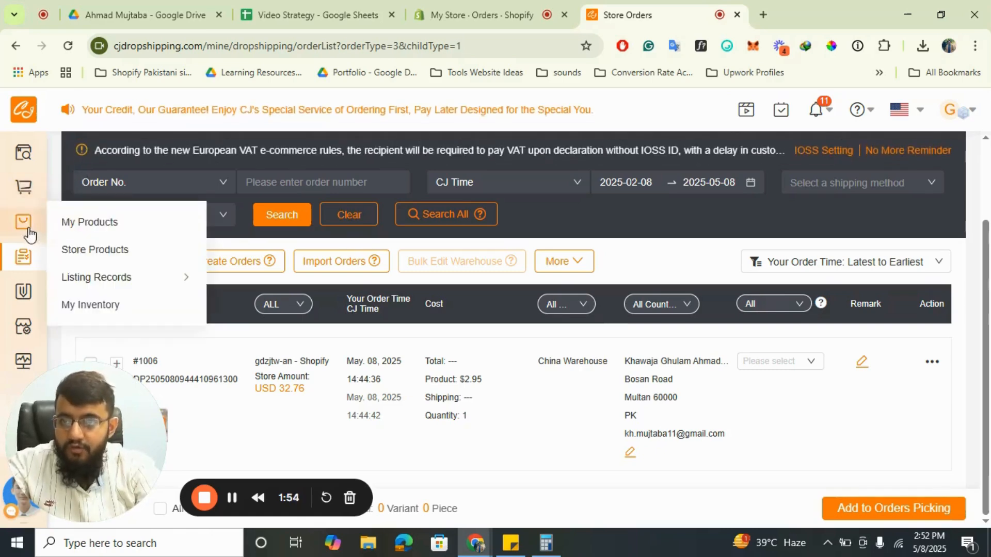
{"action": "left_click", "coordinate": [92, 252]}
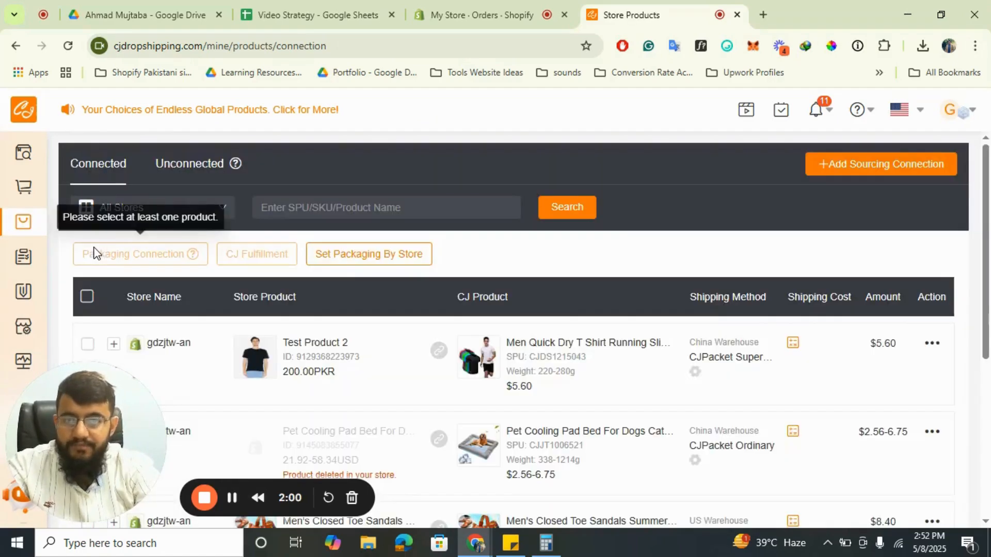
{"action": "scroll", "coordinate": [203, 302], "scroll_direction": "down", "scroll_amount": 2}
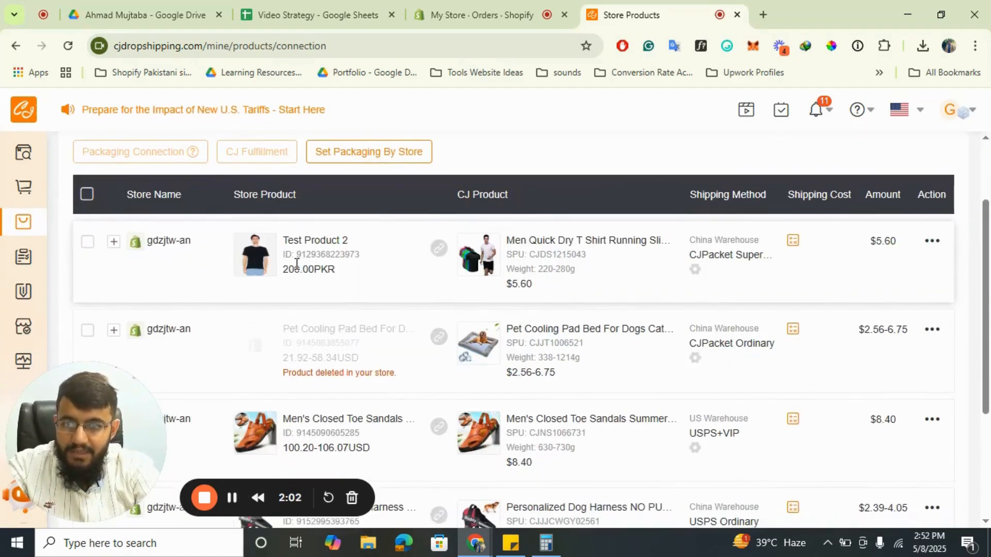
{"action": "scroll", "coordinate": [328, 244], "scroll_direction": "down", "scroll_amount": 4}
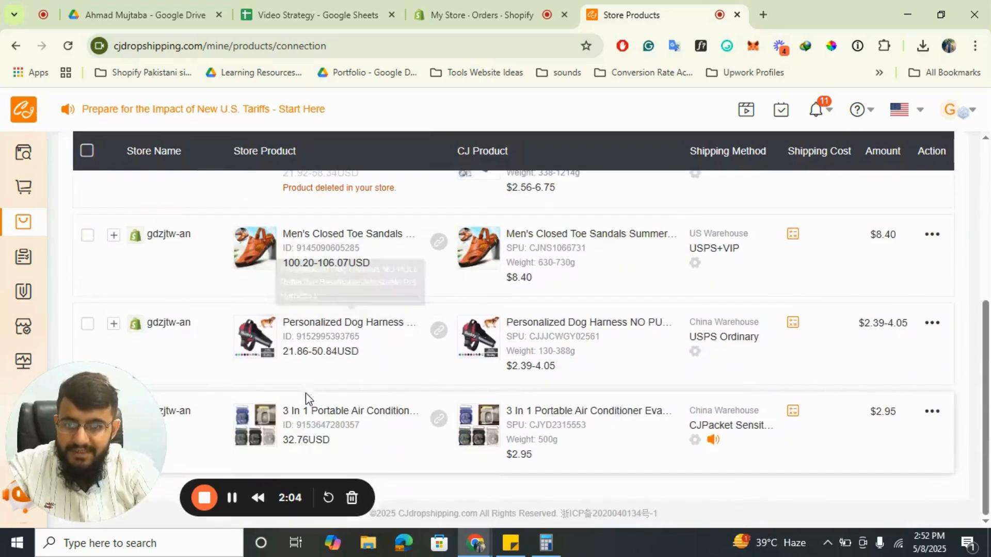
{"action": "scroll", "coordinate": [454, 336], "scroll_direction": "up", "scroll_amount": 6}
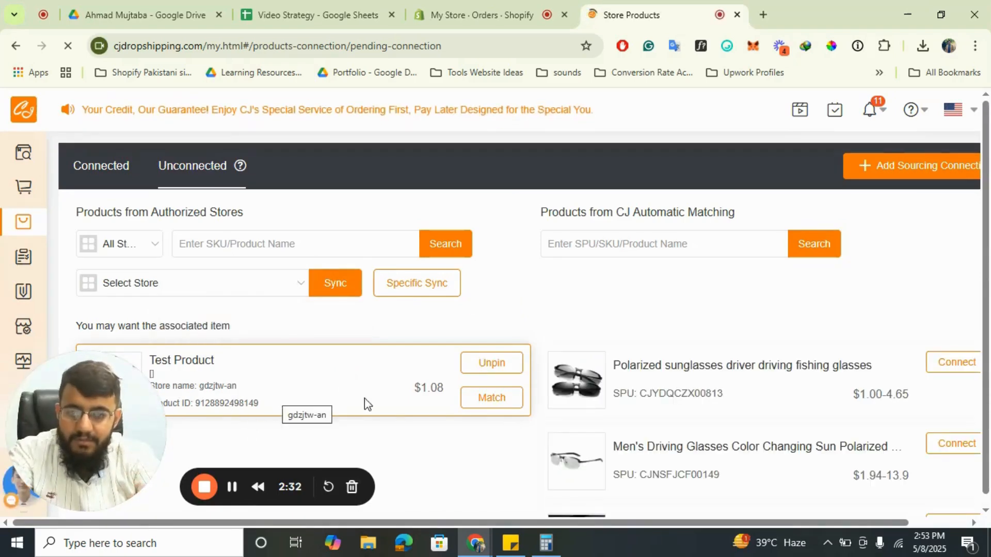
Match the unconnected Test Product and search the CJ matching products for "sunglasses".
{"action": "left_click", "coordinate": [478, 398]}
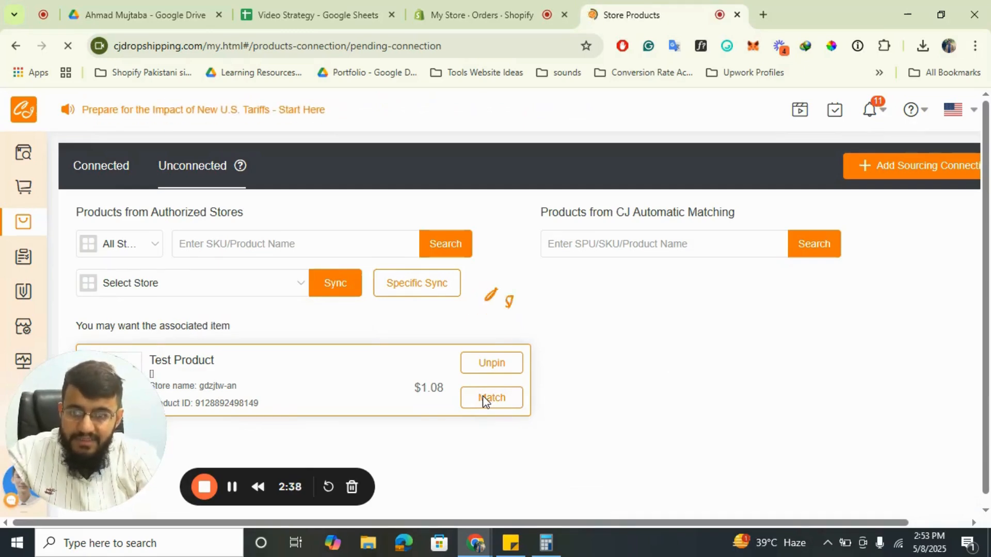
{"action": "left_click_drag", "start_coordinate": [89, 393], "coordinate": [198, 503]}
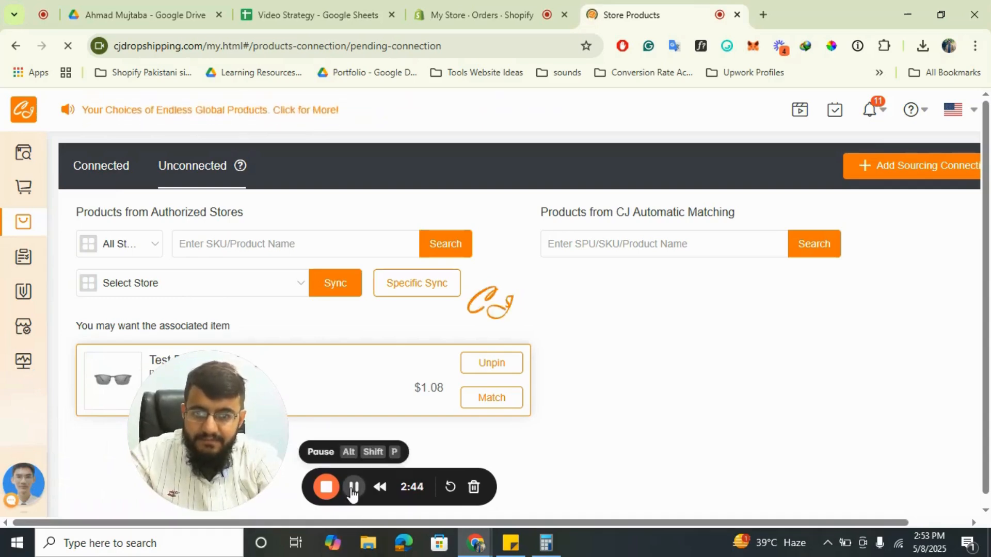
{"action": "left_click_drag", "start_coordinate": [203, 400], "coordinate": [82, 401]}
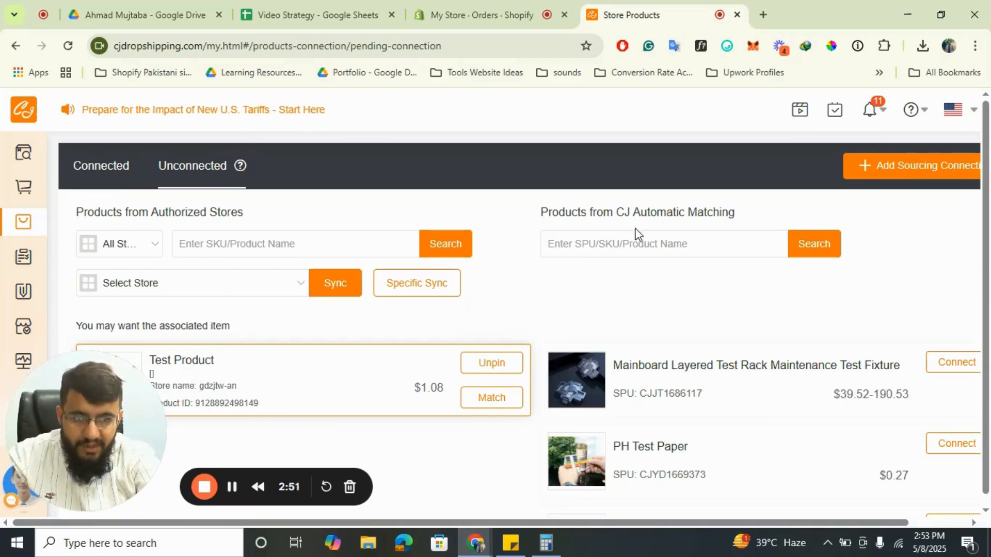
{"action": "left_click", "coordinate": [623, 243]}
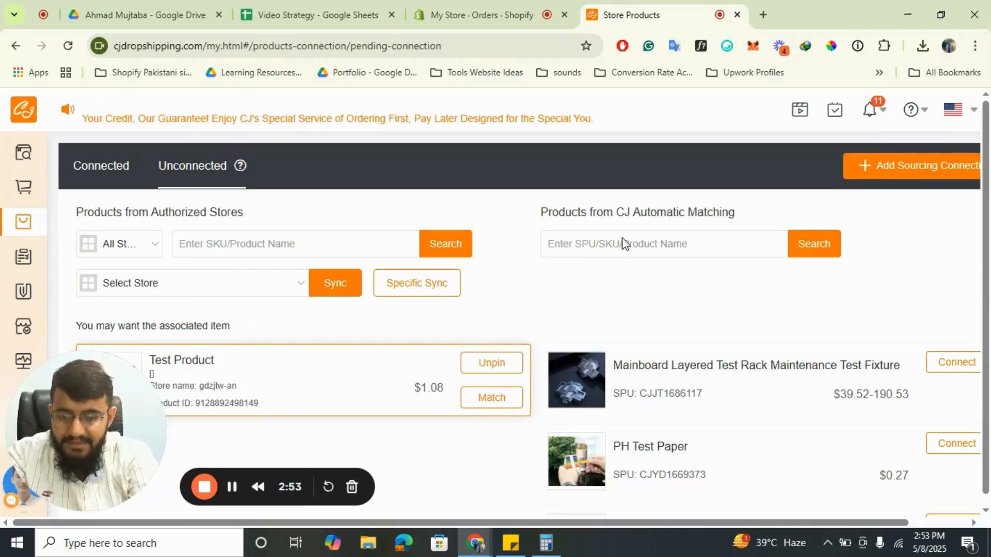
{"action": "type", "text": "sunglasses"}
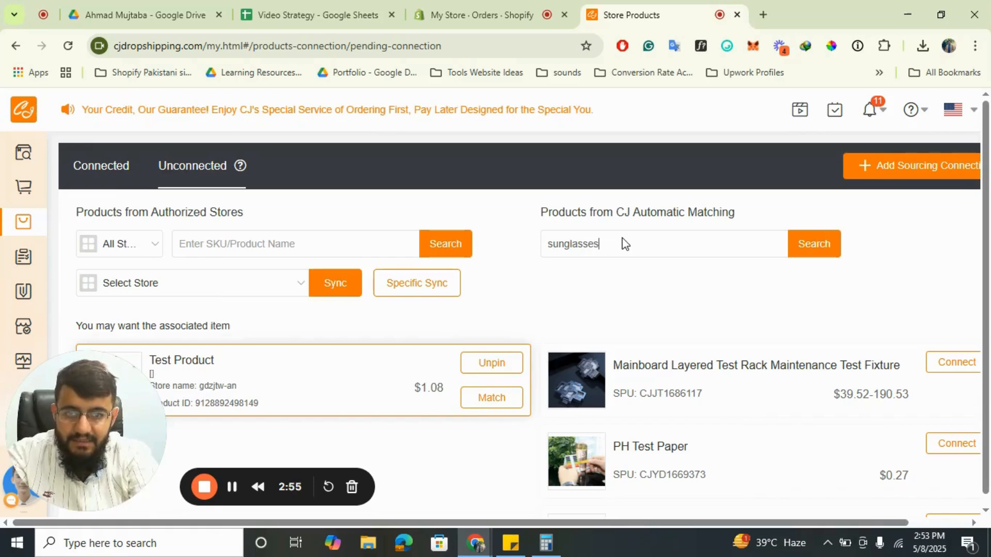
{"action": "left_click", "coordinate": [812, 241]}
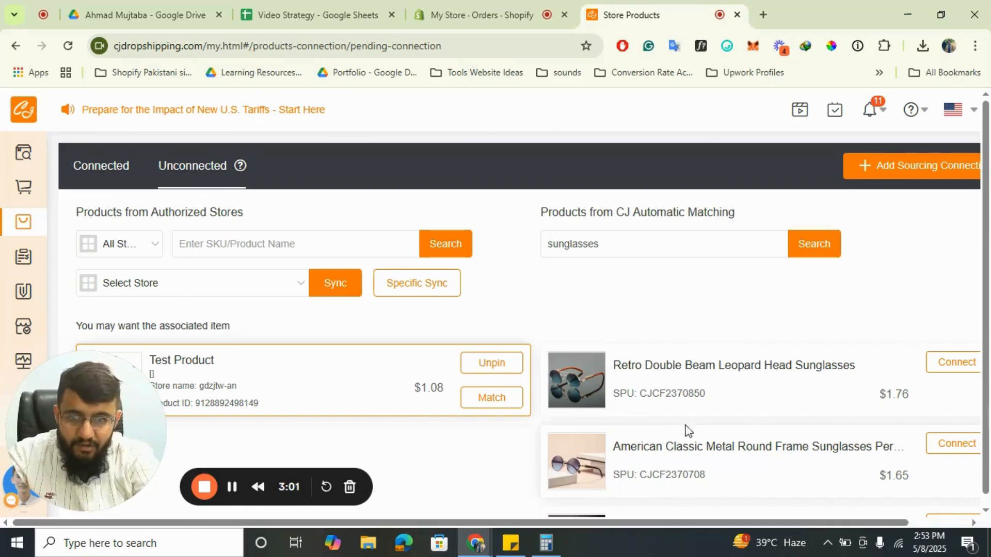
Connect Test Product to the American Classic Metal Round Frame Sunglasses, pairing its Default Title variant with Type A.
{"action": "left_click", "coordinate": [957, 444]}
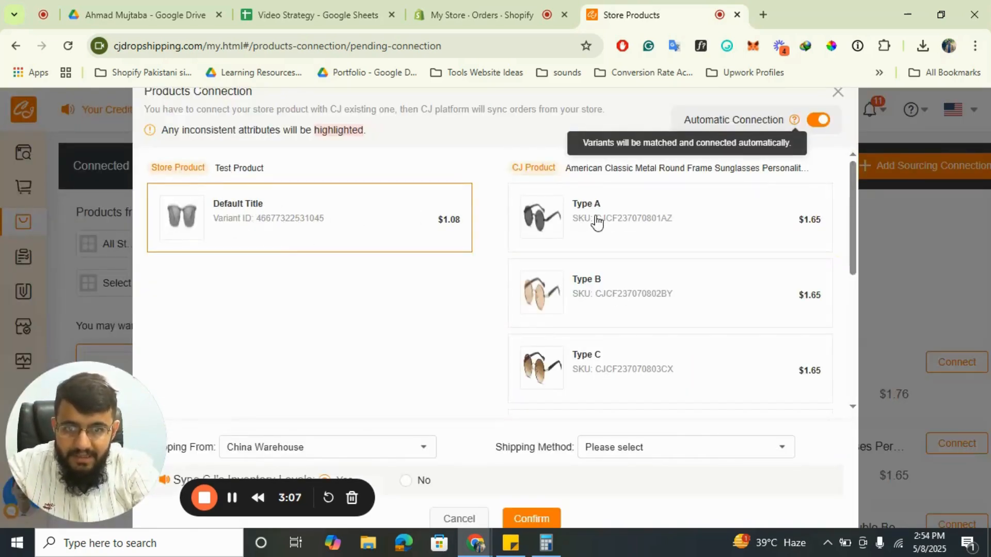
{"action": "scroll", "coordinate": [637, 317], "scroll_direction": "down", "scroll_amount": 5}
{"action": "scroll", "coordinate": [637, 317], "scroll_direction": "up", "scroll_amount": 5}
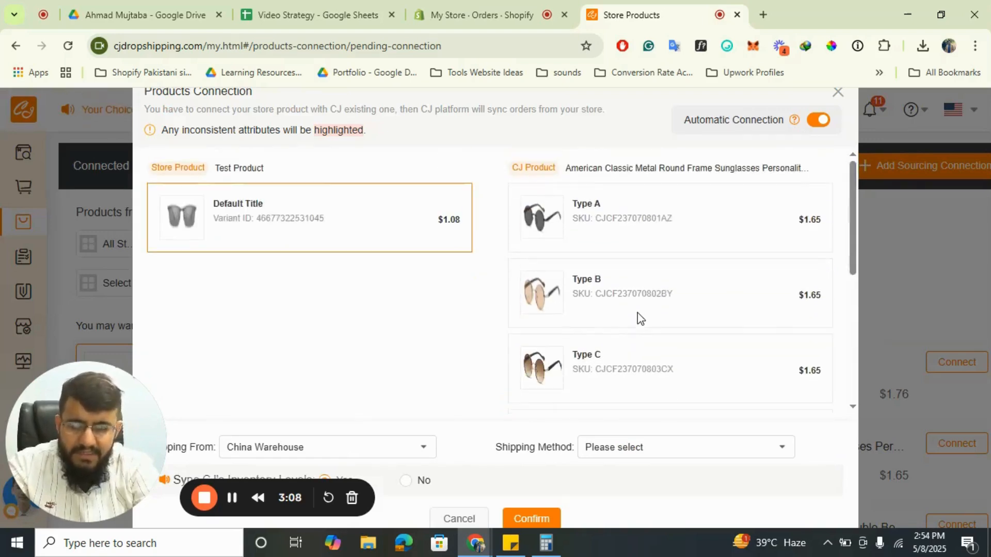
{"action": "left_click", "coordinate": [588, 205]}
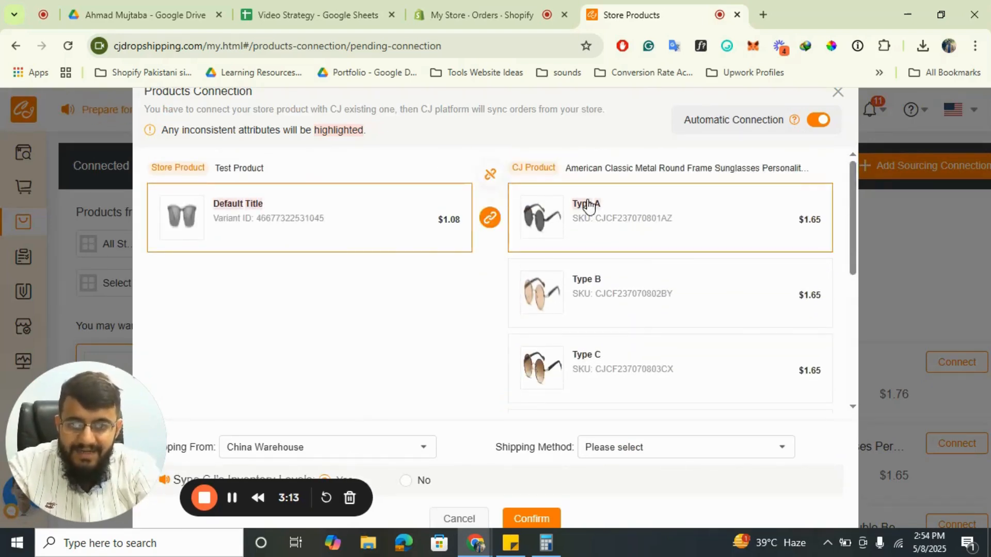
Set the connection's shipping method to CJPacket Super Pure Electricity and confirm the product connection.
{"action": "scroll", "coordinate": [378, 298], "scroll_direction": "down", "scroll_amount": 2}
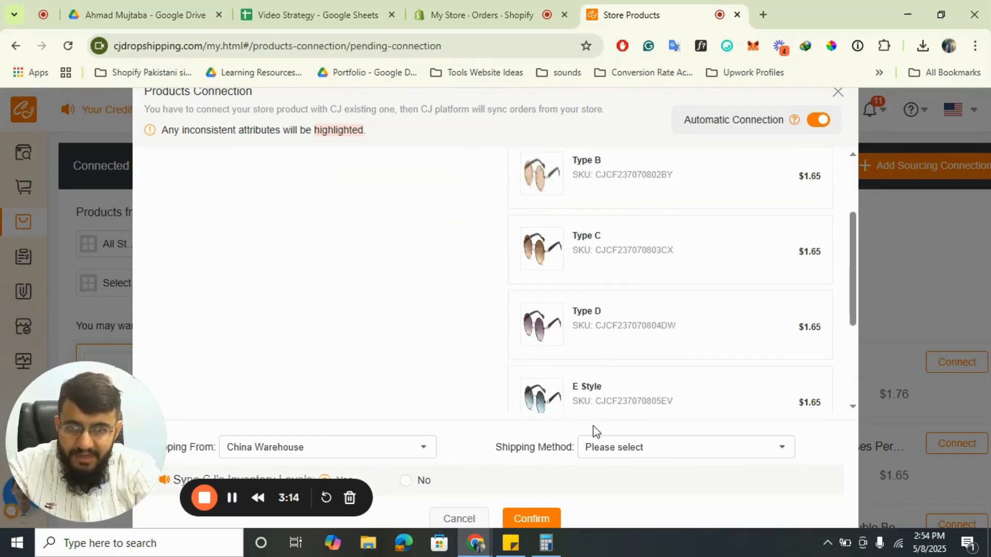
{"action": "left_click", "coordinate": [676, 453]}
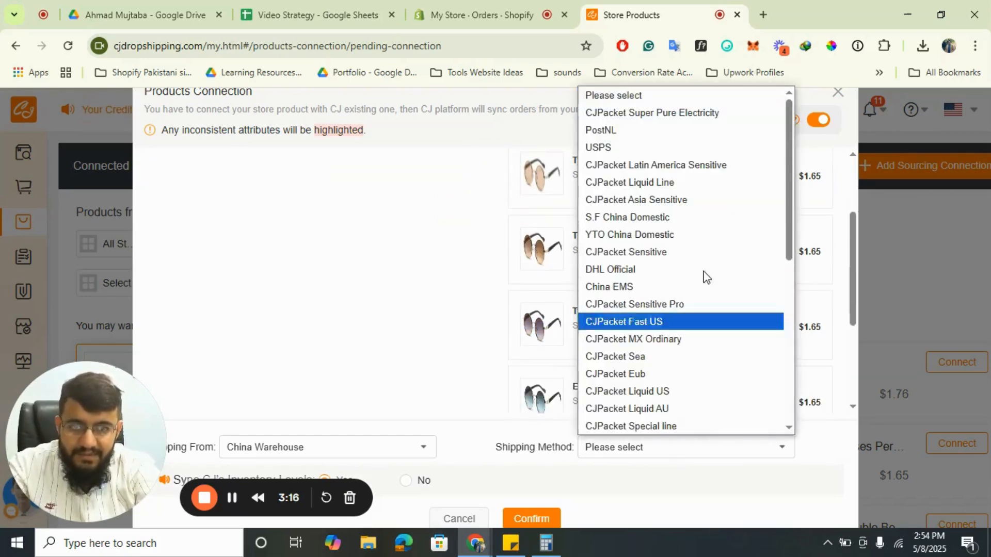
{"action": "left_click", "coordinate": [658, 112]}
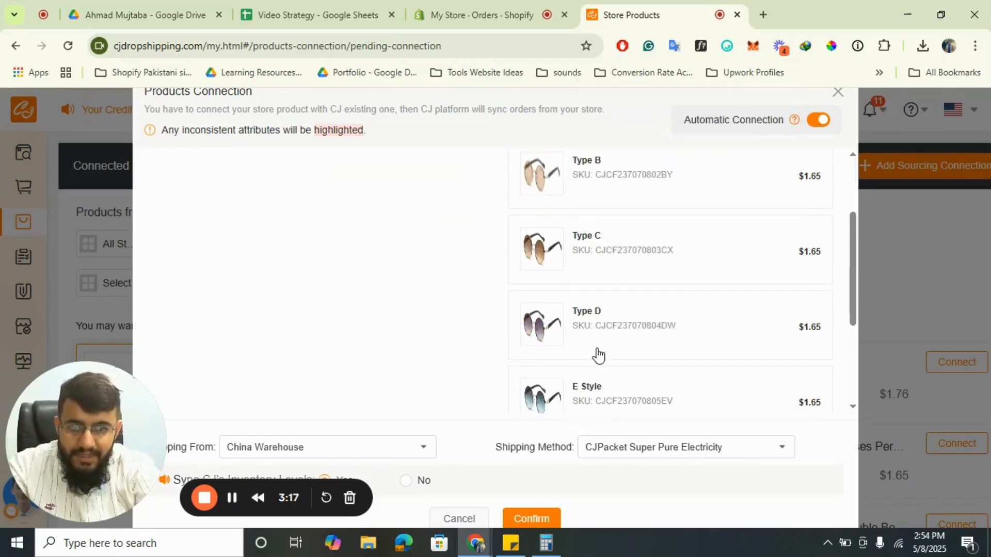
{"action": "left_click", "coordinate": [518, 521]}
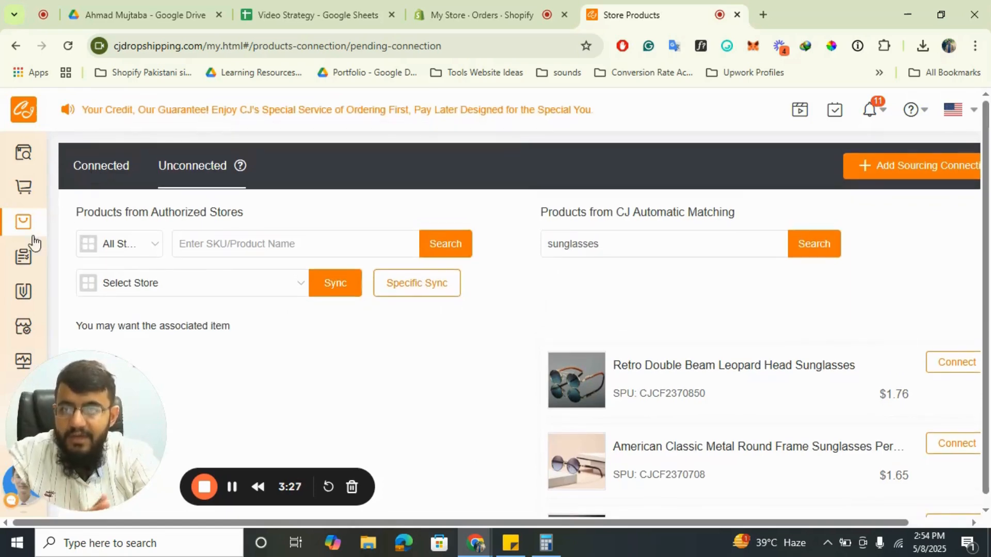
Open the store orders and examine the imported orders with their products, costs and shipping details.
{"action": "mouse_move", "coordinate": [32, 267]}
{"action": "left_click", "coordinate": [132, 257]}
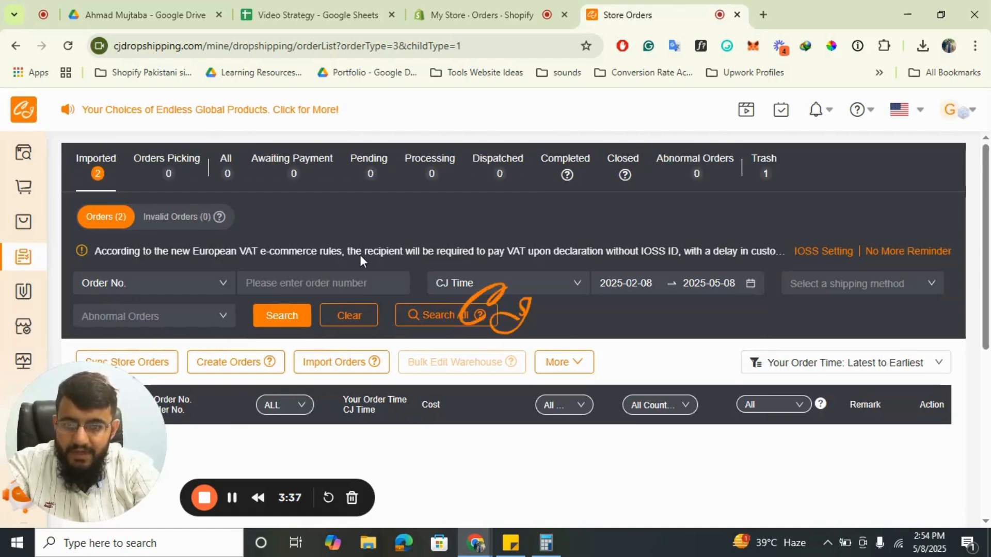
{"action": "scroll", "coordinate": [487, 343], "scroll_direction": "down", "scroll_amount": 5}
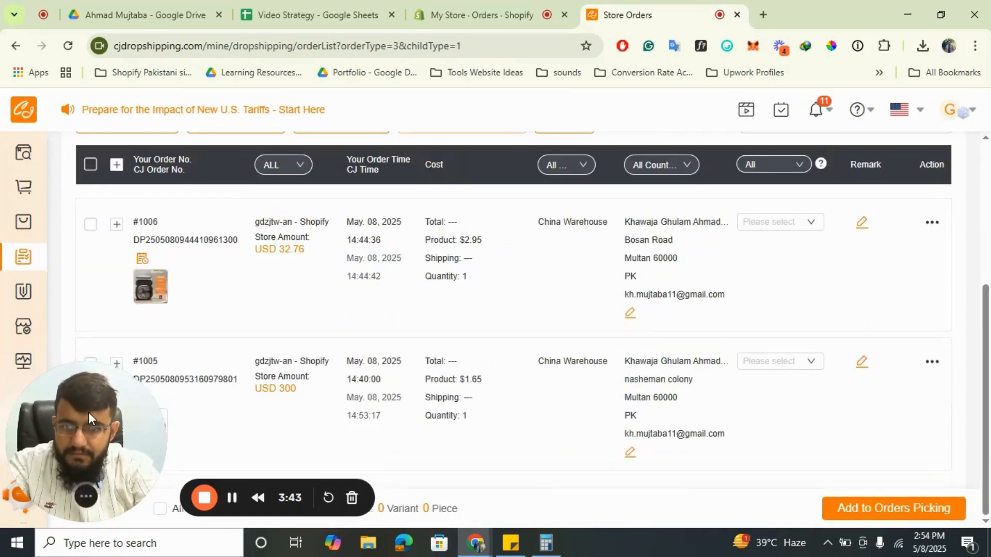
{"action": "left_click_drag", "start_coordinate": [105, 411], "coordinate": [314, 466]}
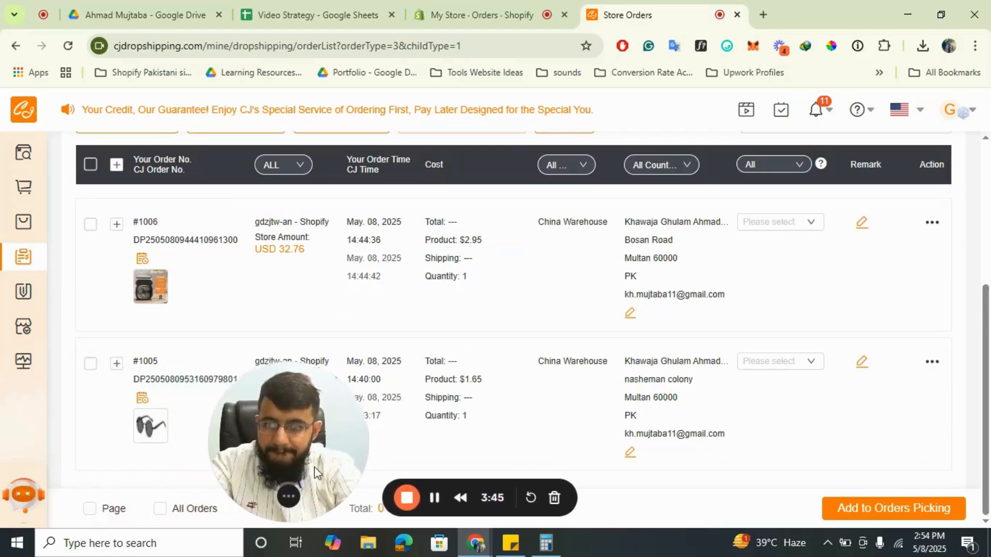
{"action": "mouse_move", "coordinate": [150, 424]}
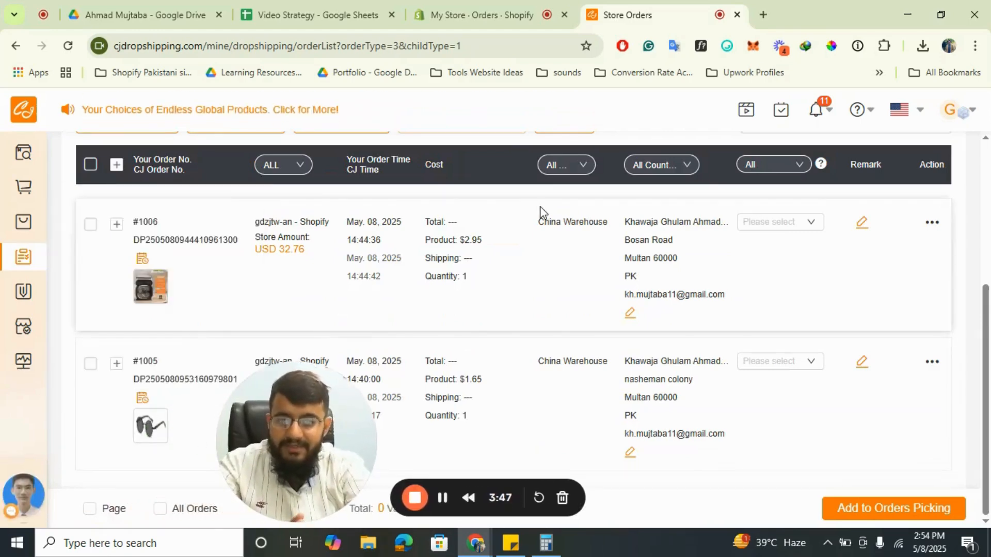
{"action": "scroll", "coordinate": [69, 255], "scroll_direction": "up", "scroll_amount": 2}
{"action": "scroll", "coordinate": [69, 255], "scroll_direction": "up", "scroll_amount": 1}
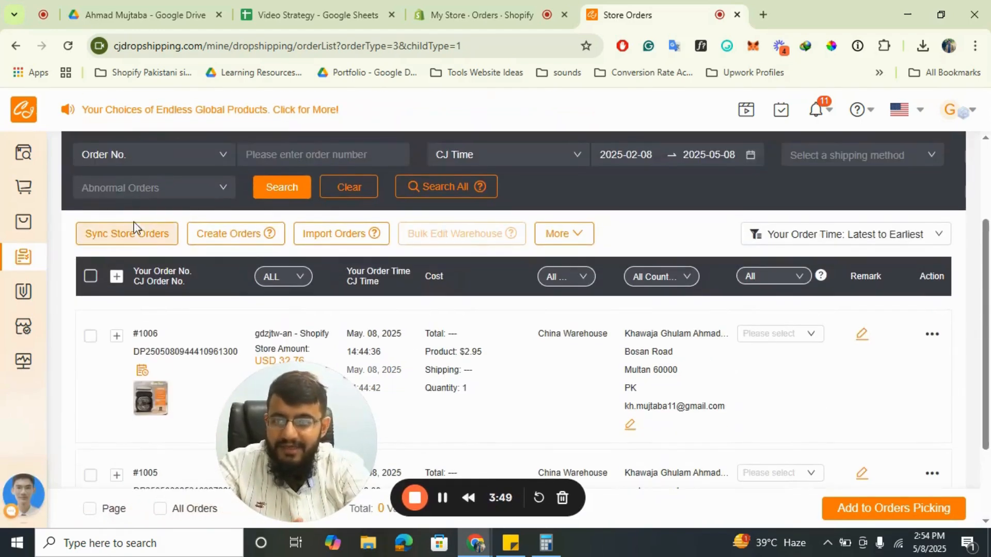
{"action": "scroll", "coordinate": [271, 264], "scroll_direction": "down", "scroll_amount": 2}
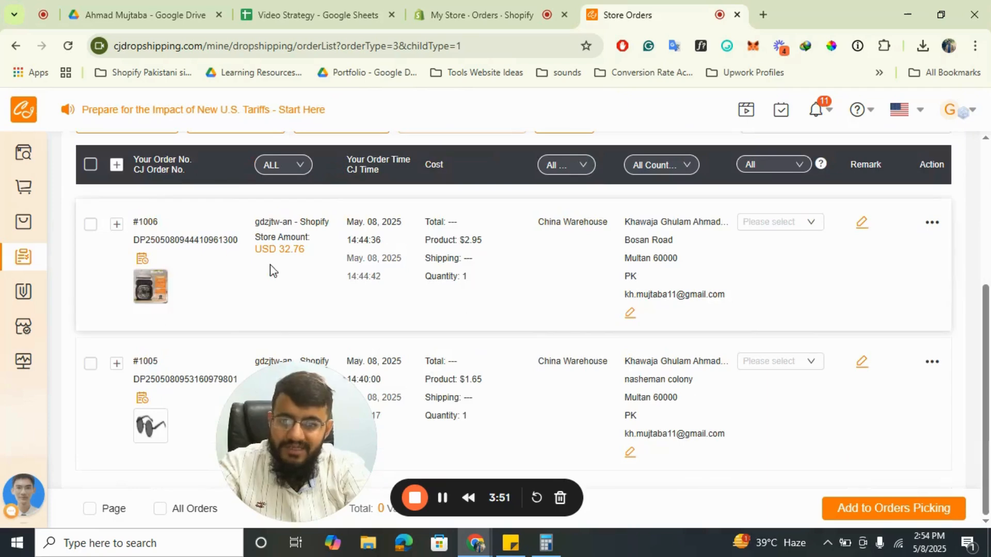
{"action": "scroll", "coordinate": [179, 368], "scroll_direction": "up", "scroll_amount": 3}
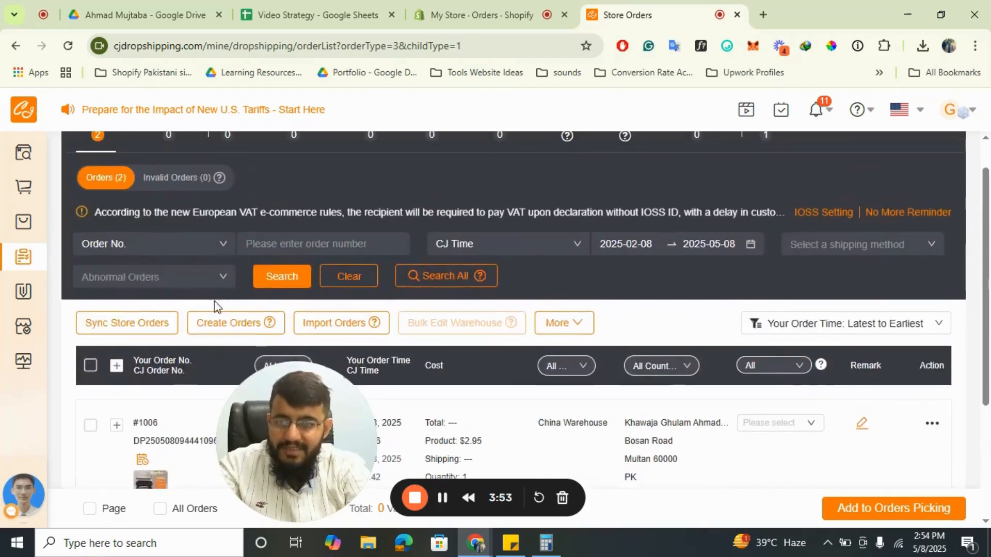
{"action": "scroll", "coordinate": [318, 283], "scroll_direction": "down", "scroll_amount": 1}
{"action": "scroll", "coordinate": [270, 327], "scroll_direction": "down", "scroll_amount": 3}
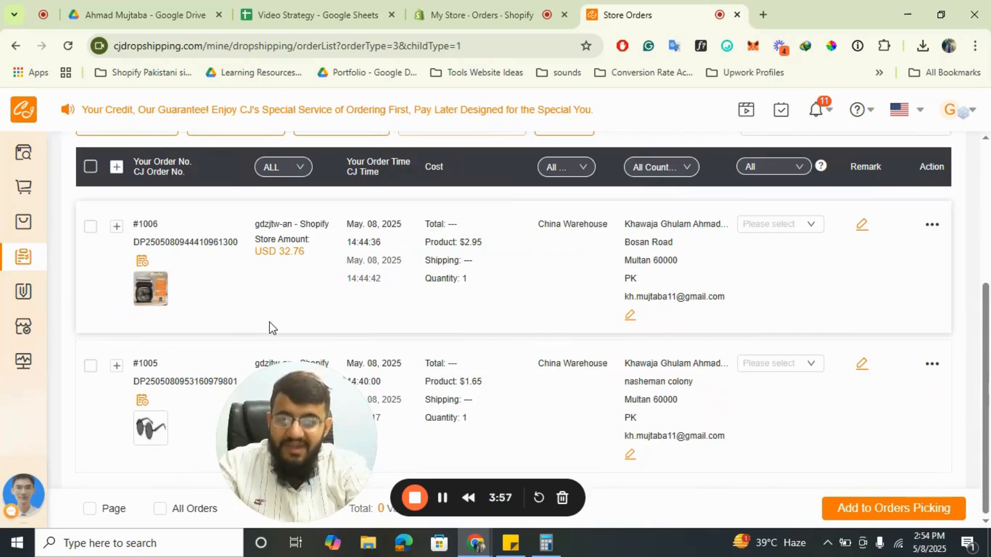
{"action": "left_click_drag", "start_coordinate": [300, 413], "coordinate": [337, 462]}
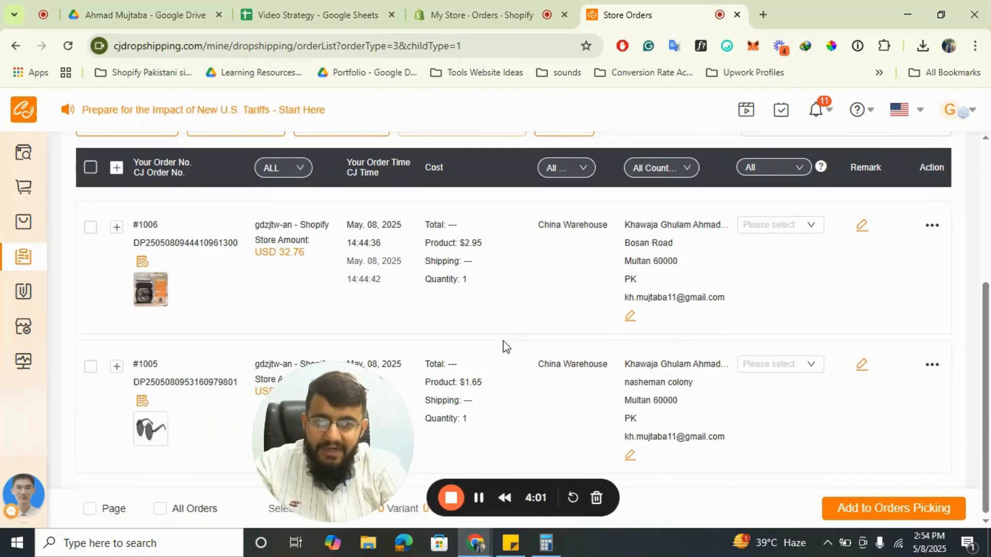
{"action": "left_click_drag", "start_coordinate": [349, 417], "coordinate": [444, 394]}
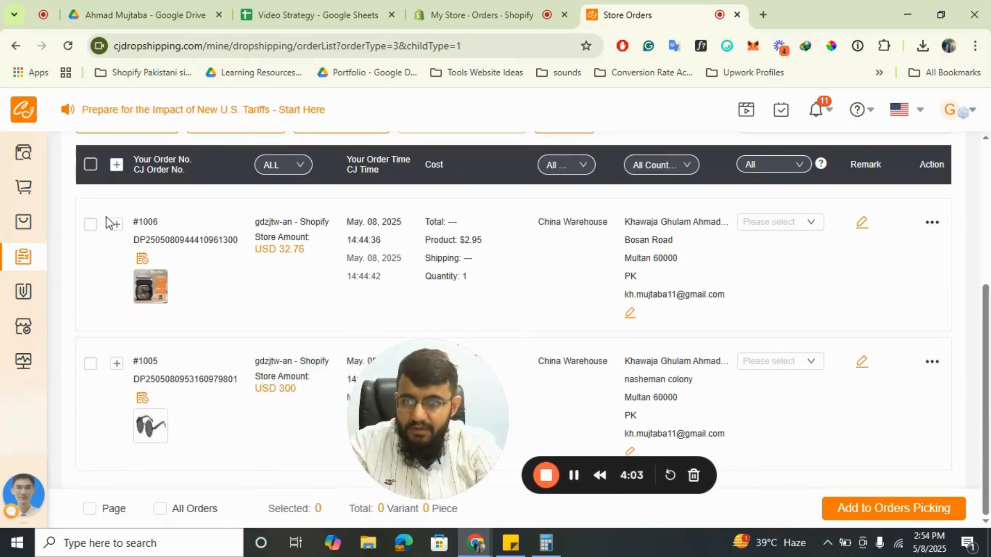
Select the imported portable air conditioner order and try to add it to Orders Picking, then dismiss the note.
{"action": "left_click", "coordinate": [89, 227]}
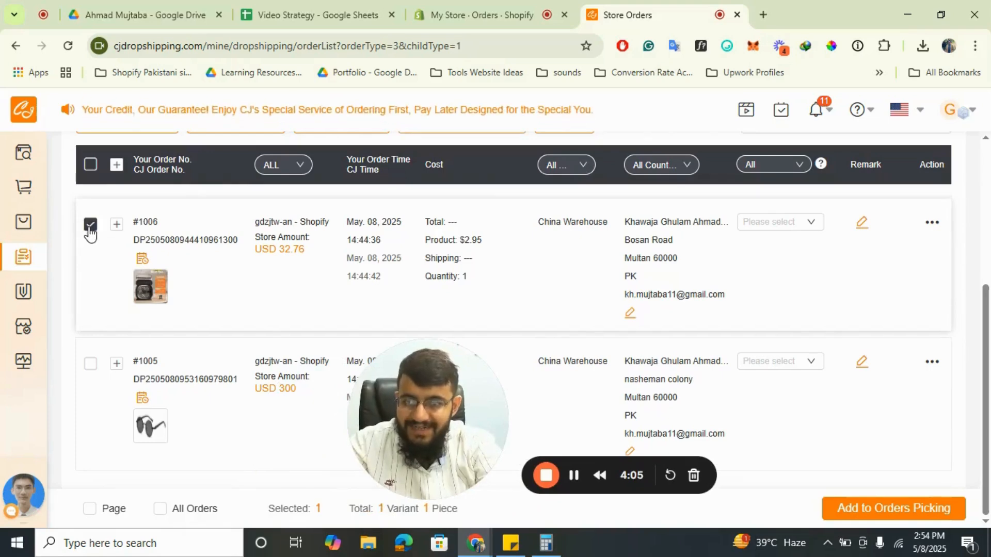
{"action": "left_click", "coordinate": [904, 509]}
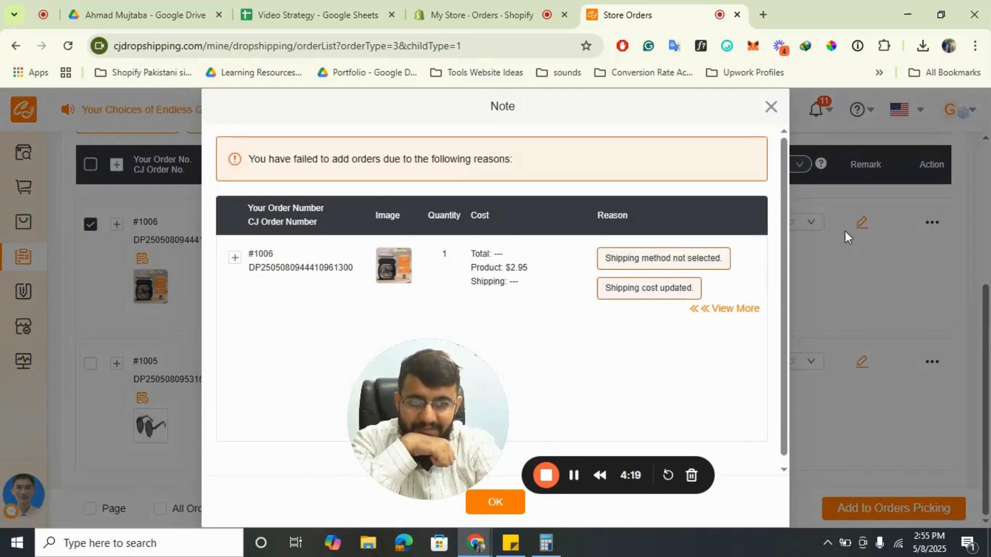
{"action": "left_click", "coordinate": [770, 109]}
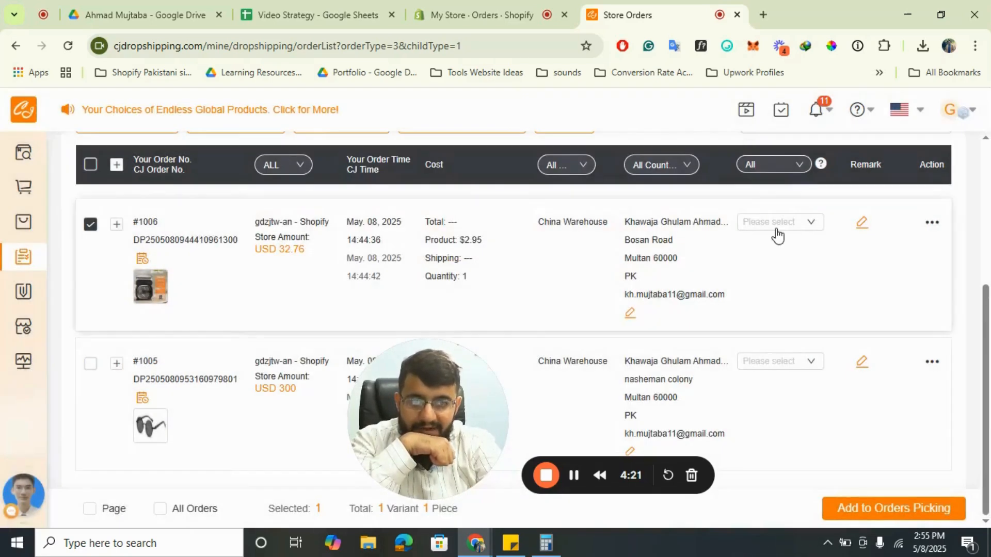
Set the air conditioner order's shipping method to CJPacket Asia Liquid Line and try again to add it to Orders Picking.
{"action": "left_click", "coordinate": [776, 223]}
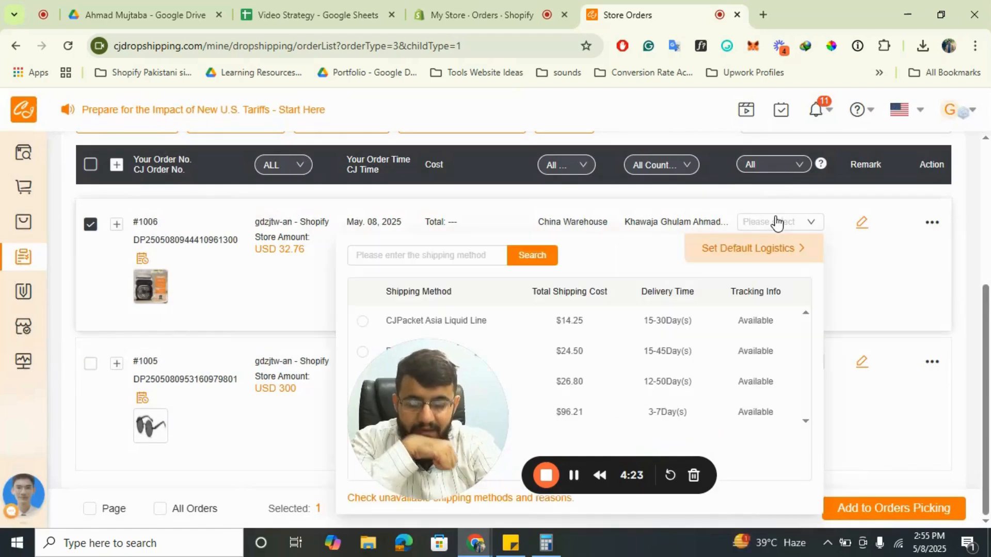
{"action": "left_click", "coordinate": [454, 324]}
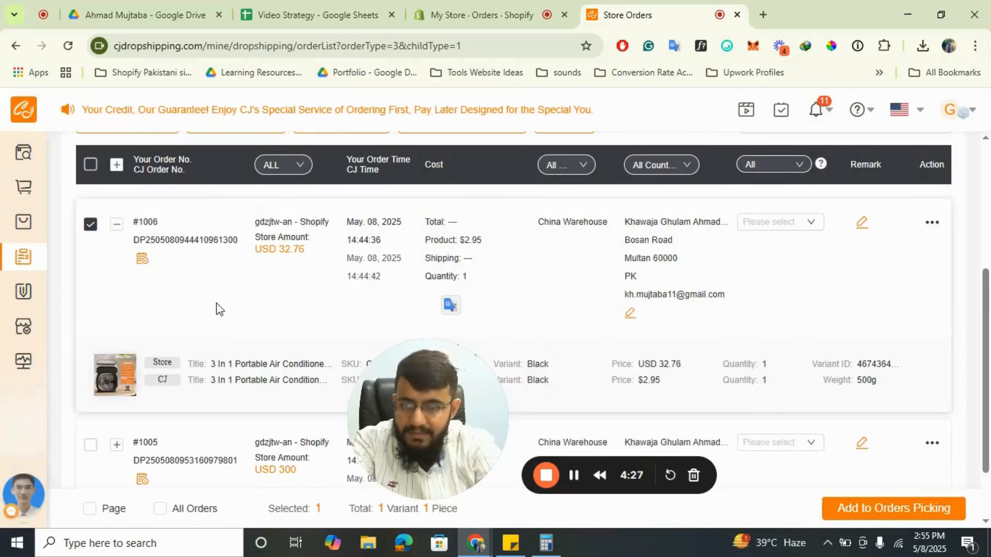
{"action": "scroll", "coordinate": [668, 307], "scroll_direction": "down", "scroll_amount": 2}
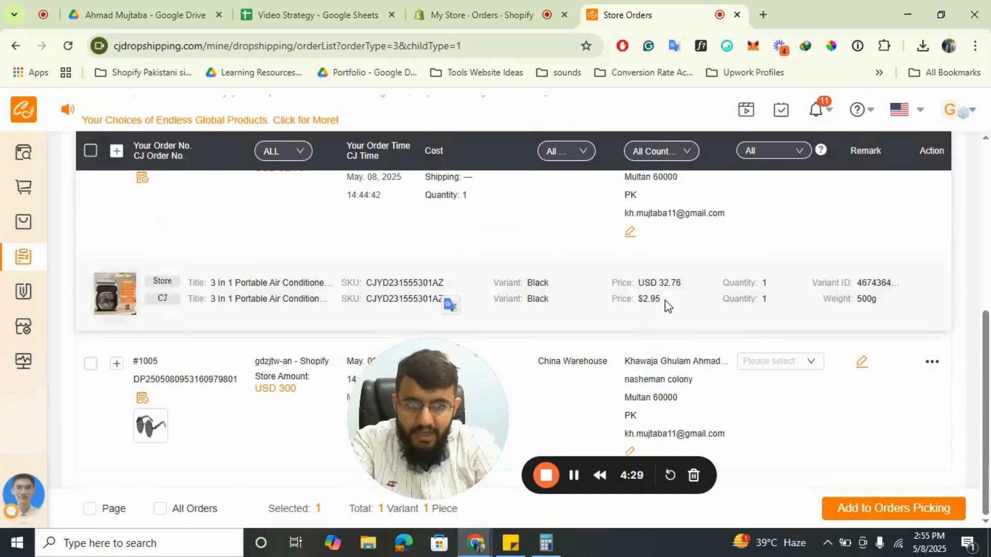
{"action": "scroll", "coordinate": [665, 300], "scroll_direction": "up", "scroll_amount": 5}
{"action": "left_click", "coordinate": [887, 511]}
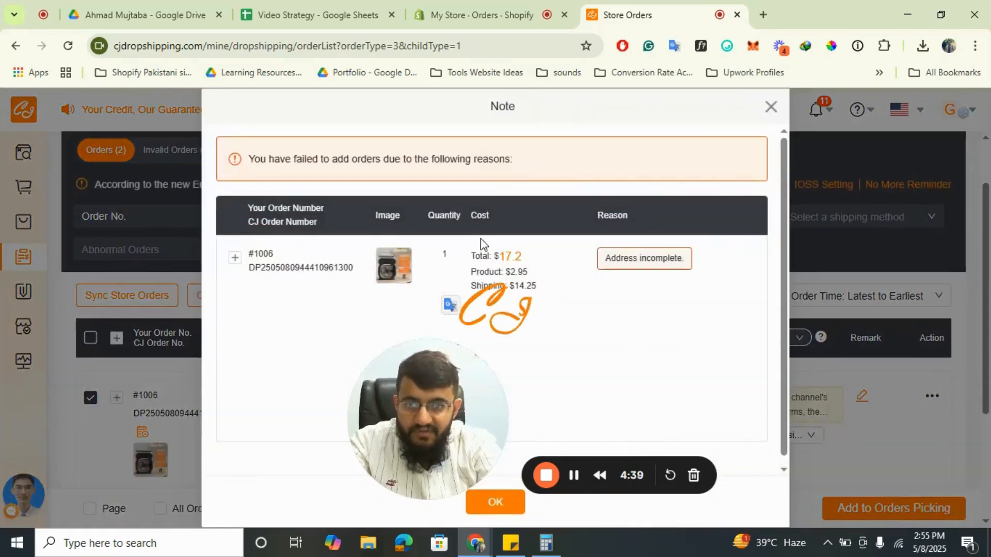
{"action": "left_click", "coordinate": [771, 106]}
Enter the customer's phone number in the air conditioner order's shipping address and confirm the address update.
{"action": "scroll", "coordinate": [690, 271], "scroll_direction": "down", "scroll_amount": 3}
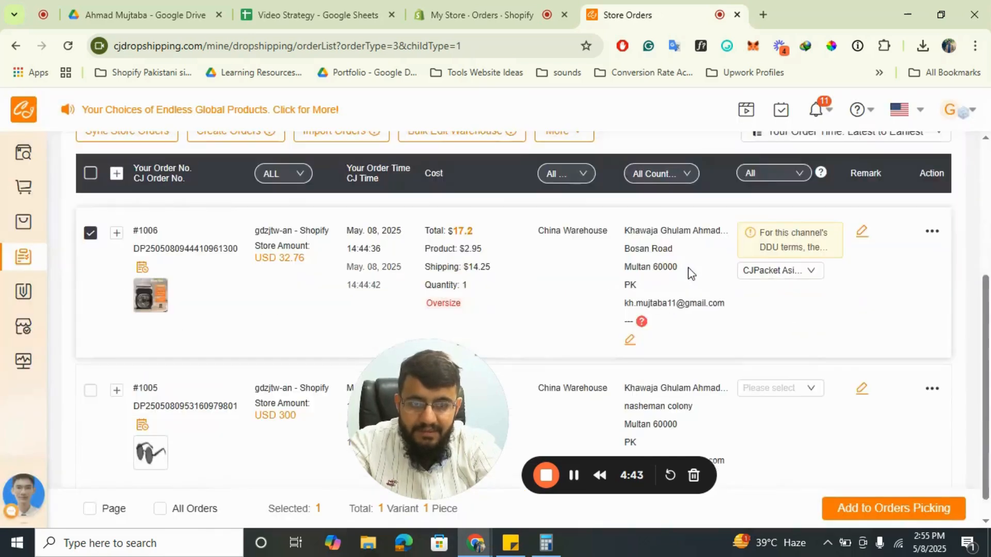
{"action": "left_click", "coordinate": [632, 338]}
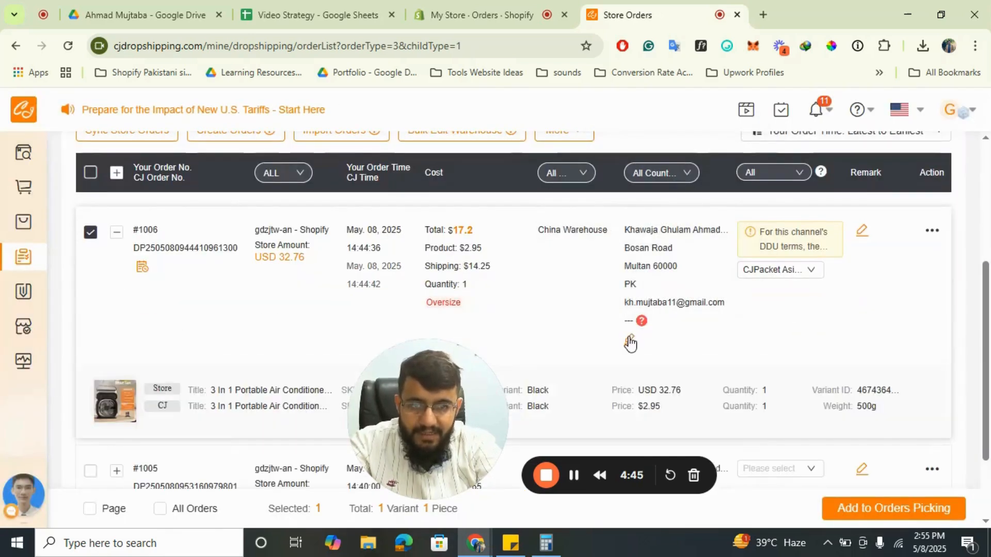
{"action": "left_click", "coordinate": [629, 342]}
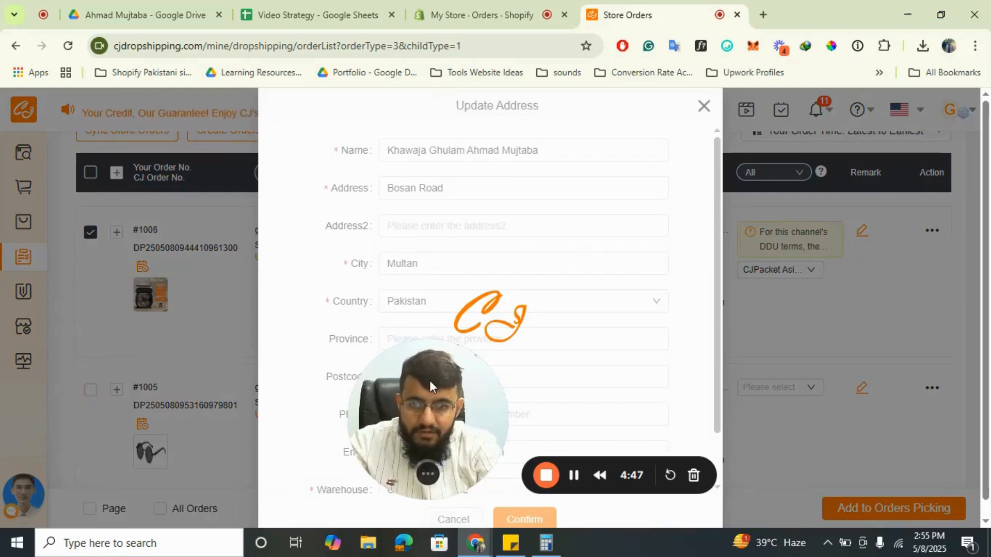
{"action": "left_click_drag", "start_coordinate": [430, 380], "coordinate": [87, 395]}
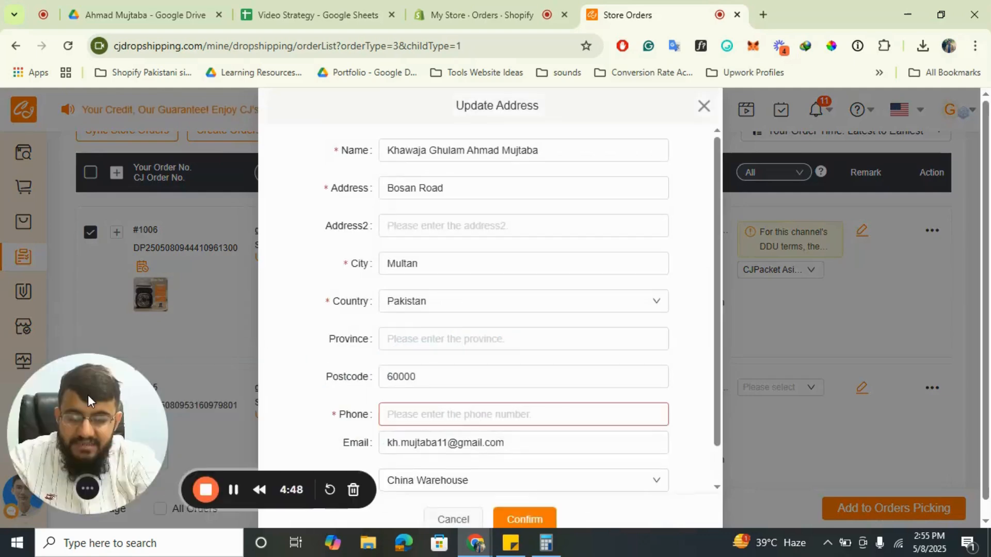
{"action": "left_click", "coordinate": [461, 408]}
{"action": "type", "text": "000000000"}
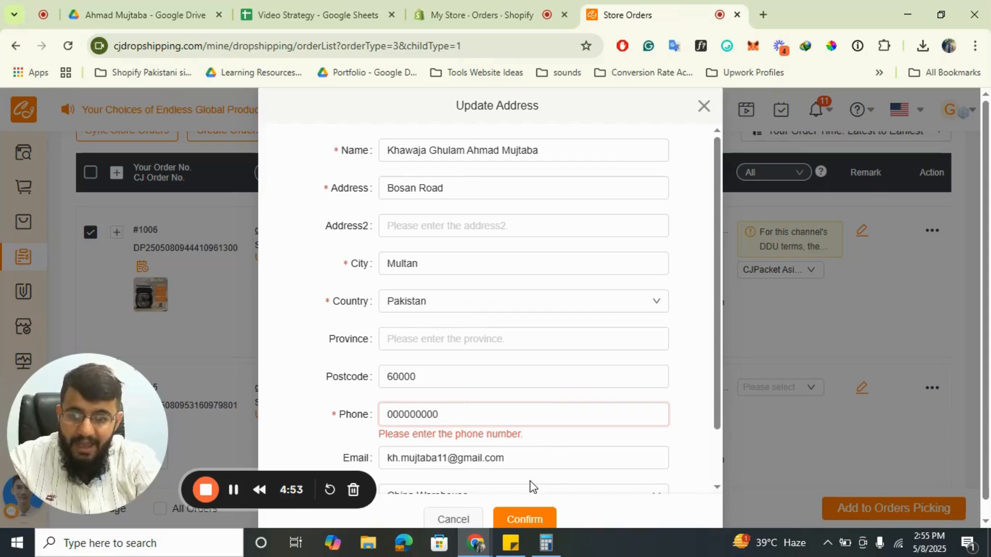
{"action": "left_click", "coordinate": [536, 519]}
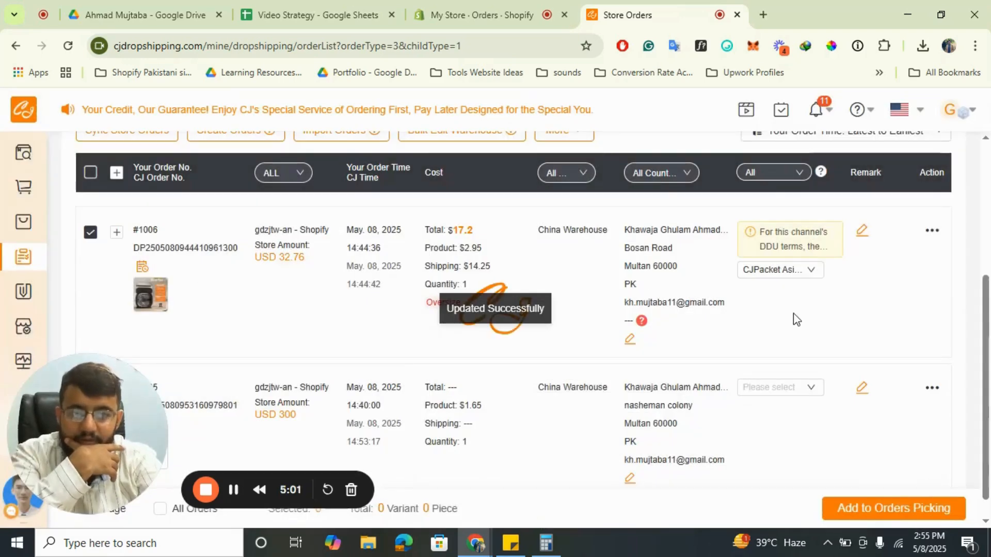
Add the air conditioner order to Orders Picking and open the Orders Picking list.
{"action": "left_click", "coordinate": [887, 506]}
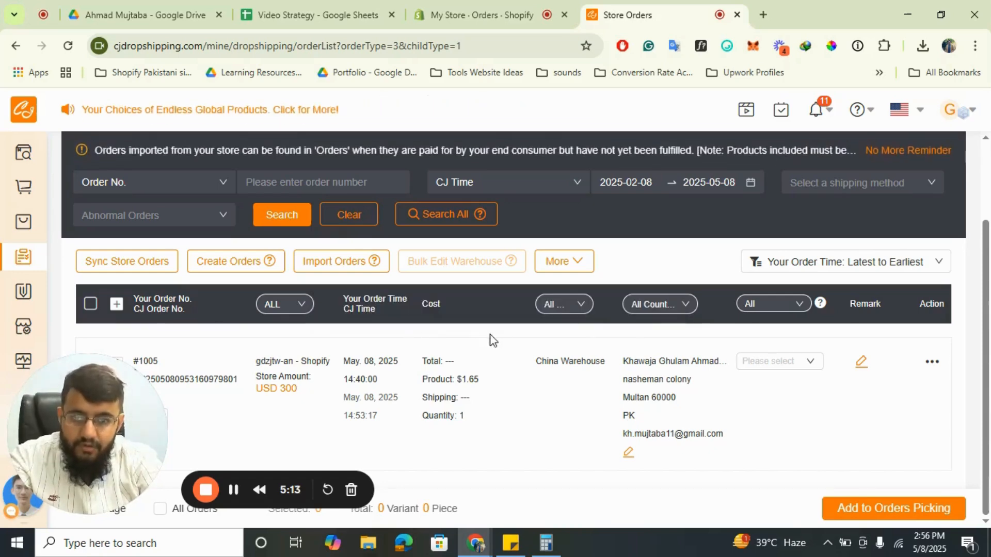
{"action": "scroll", "coordinate": [420, 345], "scroll_direction": "up", "scroll_amount": 2}
{"action": "left_click", "coordinate": [170, 161]}
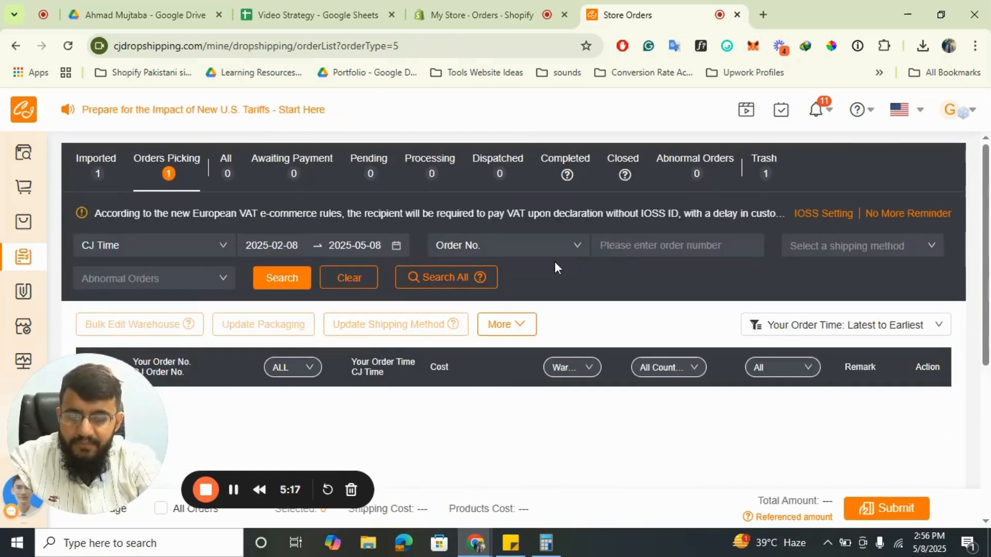
{"action": "scroll", "coordinate": [559, 262], "scroll_direction": "down", "scroll_amount": 2}
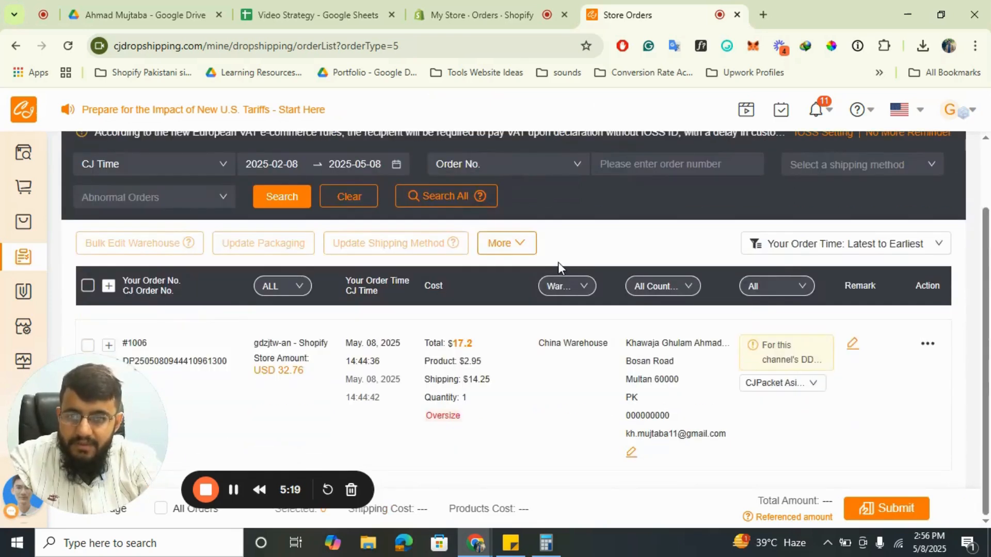
Select the air conditioner order in Orders Picking, submit it, and review its details on the order confirmation page.
{"action": "left_click_drag", "start_coordinate": [95, 382], "coordinate": [173, 387]}
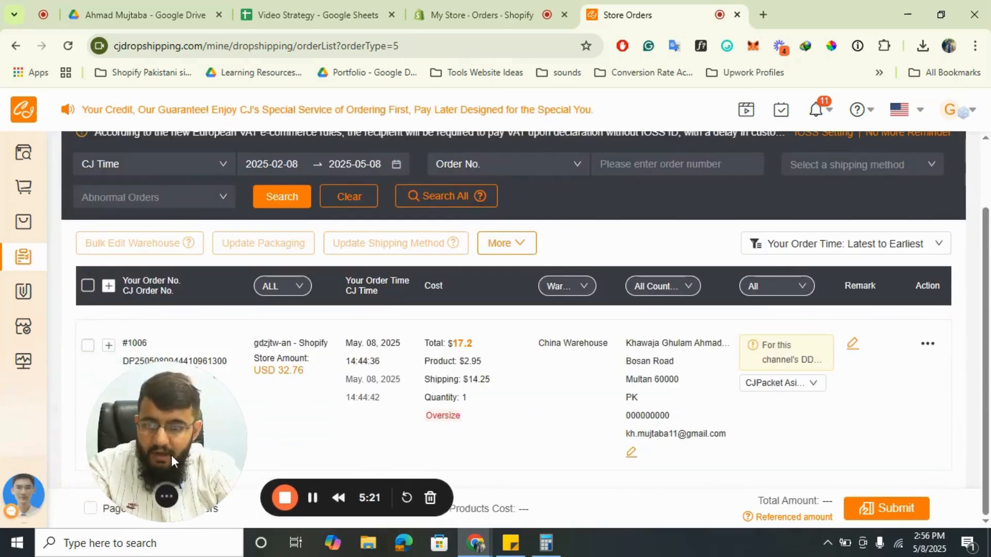
{"action": "left_click", "coordinate": [88, 346]}
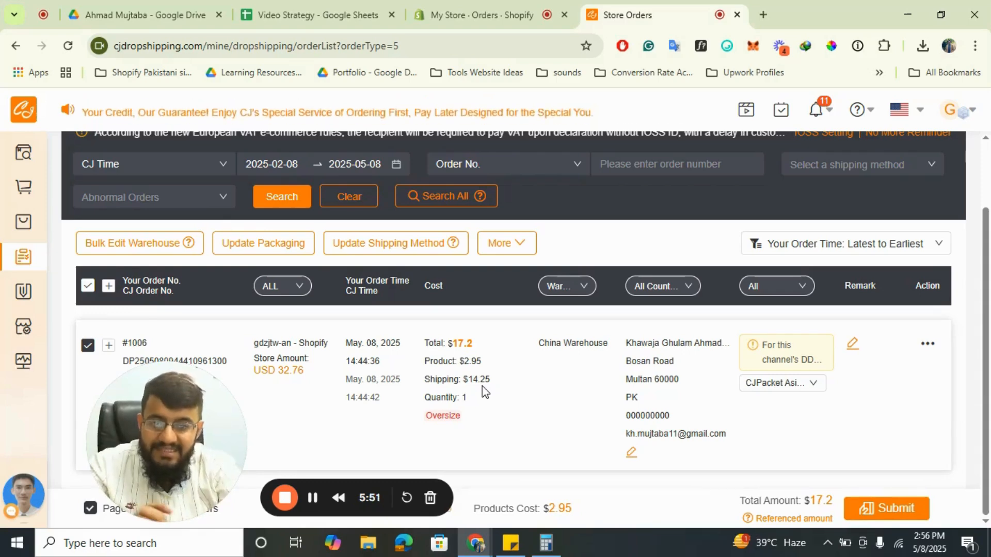
{"action": "left_click", "coordinate": [898, 510]}
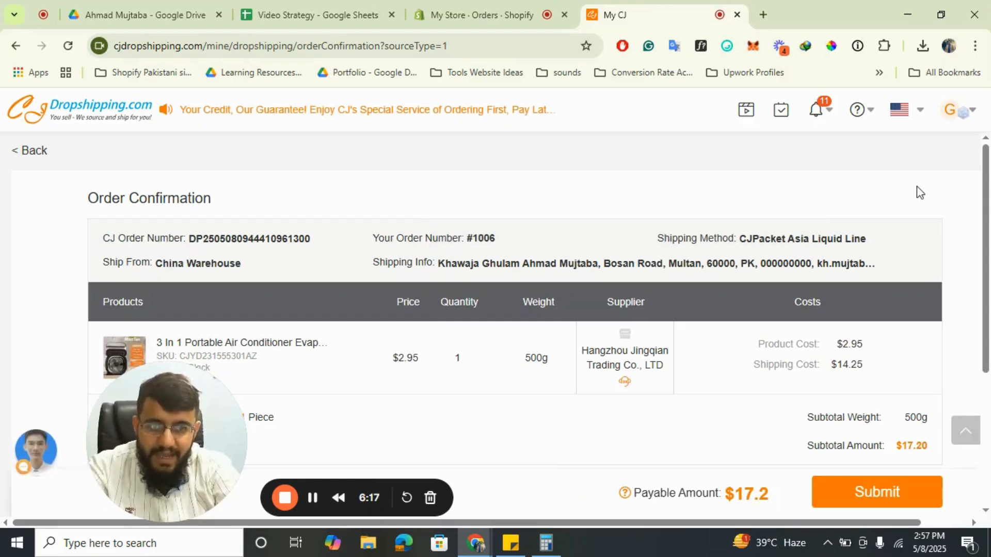
{"action": "scroll", "coordinate": [492, 258], "scroll_direction": "down", "scroll_amount": 2}
{"action": "scroll", "coordinate": [493, 256], "scroll_direction": "up", "scroll_amount": 3}
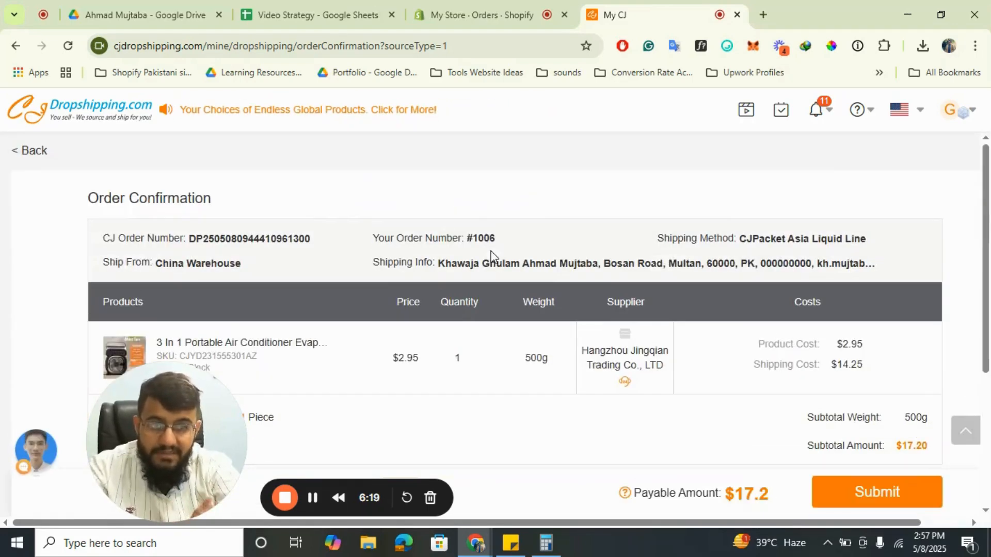
{"action": "scroll", "coordinate": [454, 287], "scroll_direction": "down", "scroll_amount": 1}
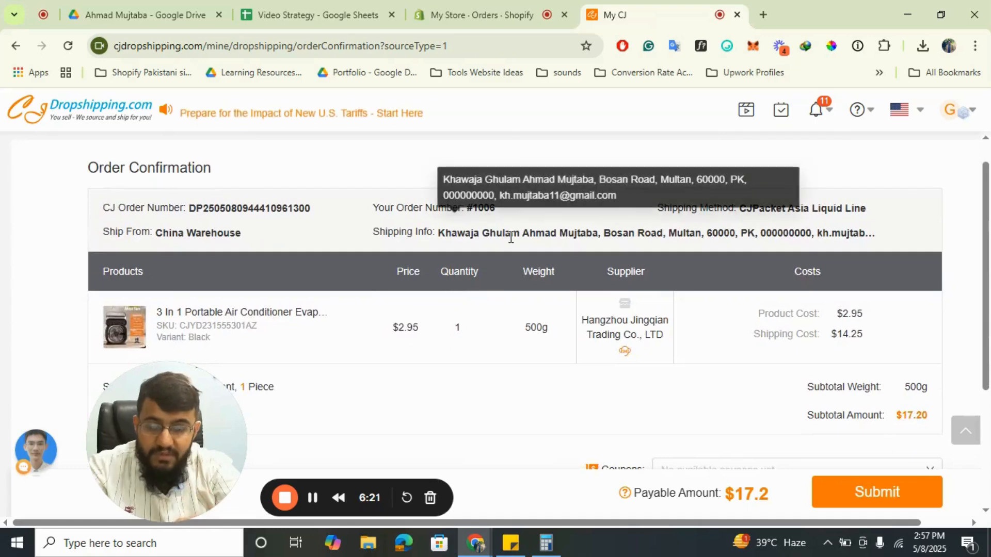
Examine the air conditioner order's product cost, shipping cost, coupon option and total payable amount on the order confirmation page.
{"action": "scroll", "coordinate": [367, 332], "scroll_direction": "down", "scroll_amount": 1}
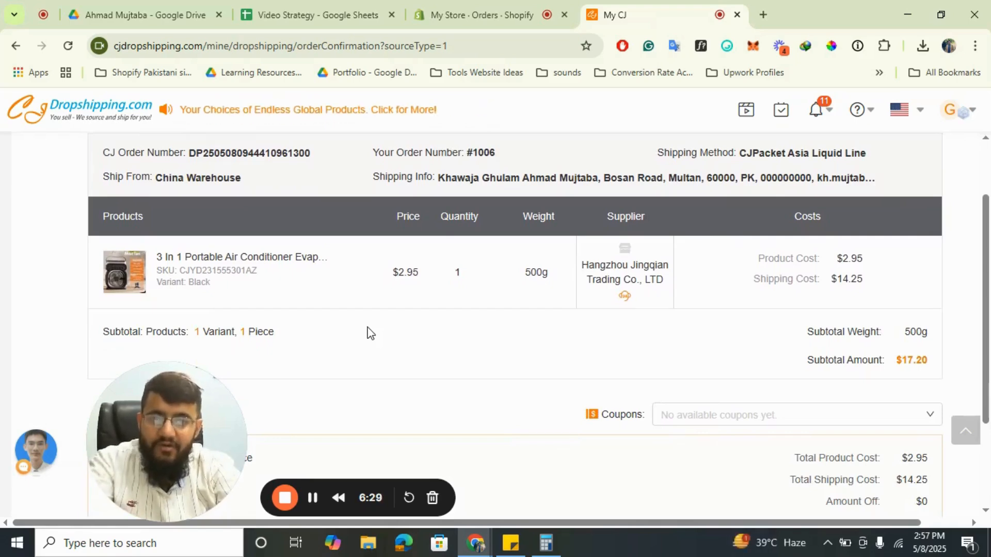
{"action": "scroll", "coordinate": [732, 380], "scroll_direction": "down", "scroll_amount": 2}
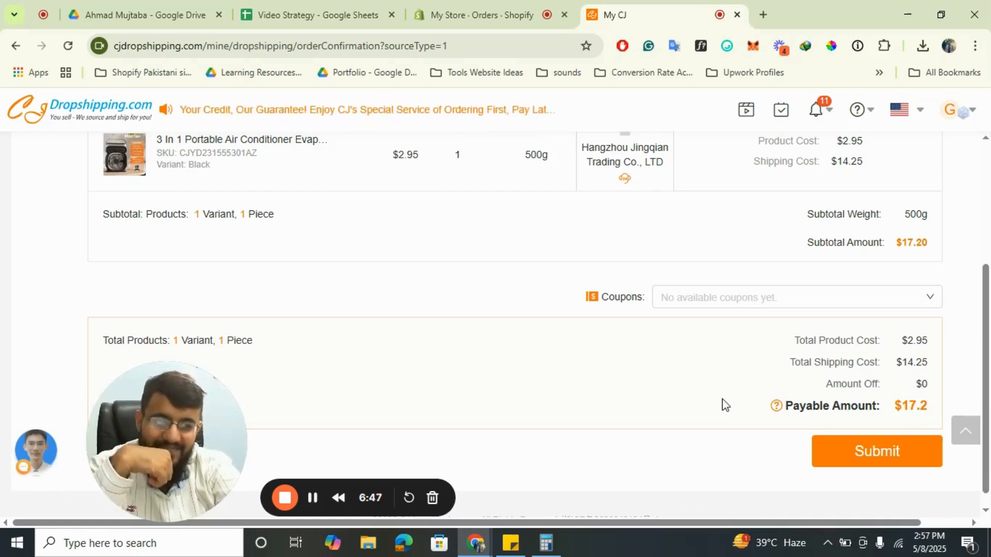
{"action": "scroll", "coordinate": [723, 405], "scroll_direction": "up", "scroll_amount": 4}
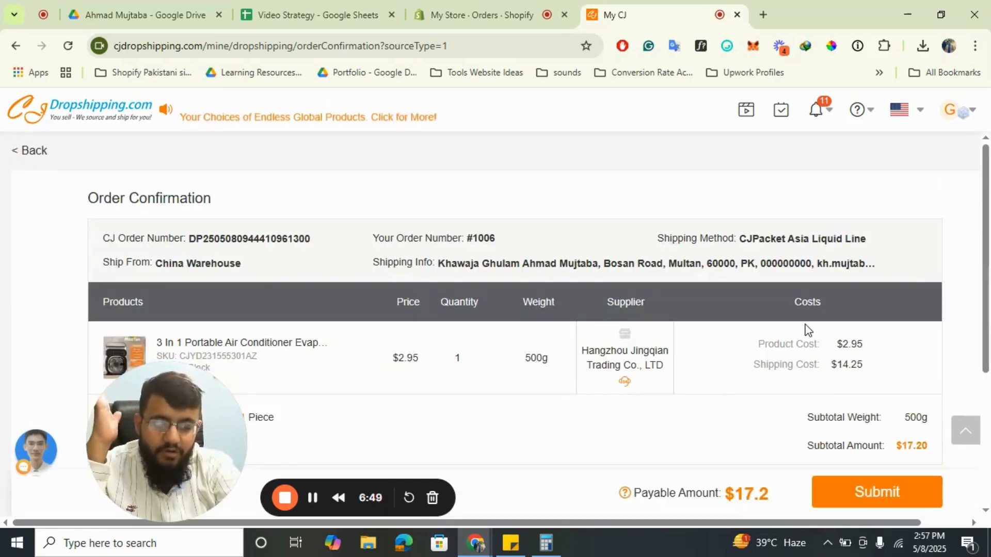
{"action": "scroll", "coordinate": [805, 328], "scroll_direction": "down", "scroll_amount": 2}
{"action": "scroll", "coordinate": [803, 327], "scroll_direction": "up", "scroll_amount": 2}
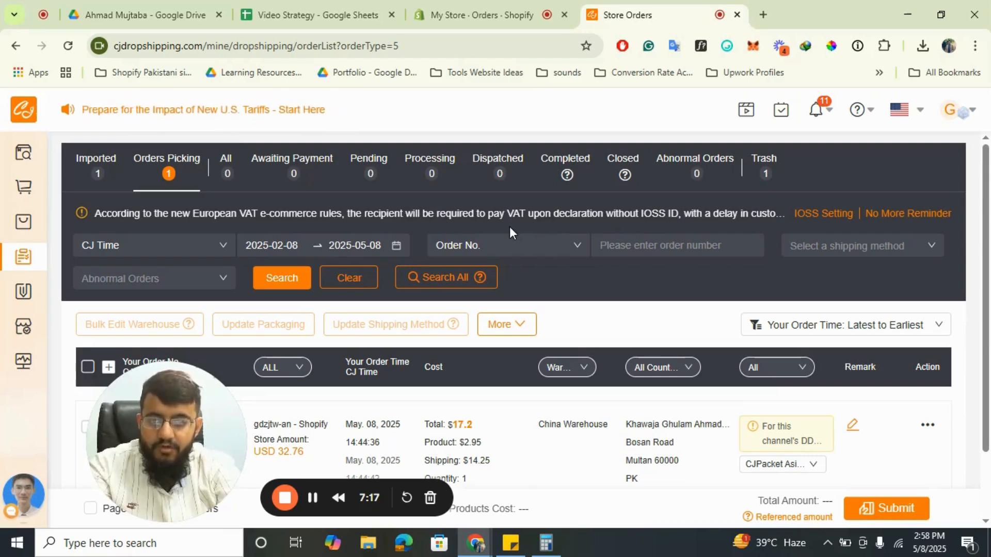
Look over the Orders Picking list and open the imported orders to examine the sunglasses order's details.
{"action": "scroll", "coordinate": [525, 289], "scroll_direction": "down", "scroll_amount": 2}
{"action": "scroll", "coordinate": [525, 289], "scroll_direction": "up", "scroll_amount": 2}
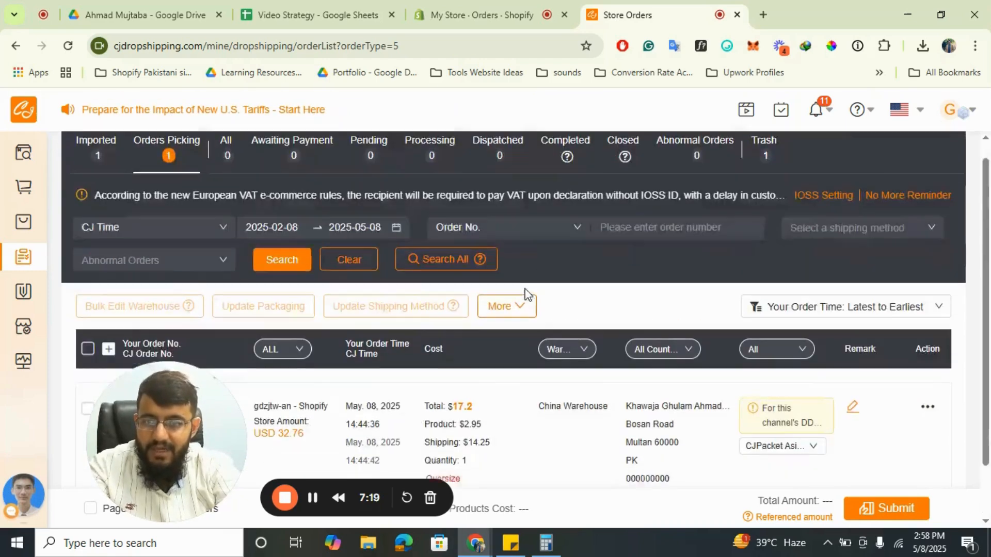
{"action": "scroll", "coordinate": [387, 281], "scroll_direction": "down", "scroll_amount": 2}
{"action": "scroll", "coordinate": [191, 187], "scroll_direction": "up", "scroll_amount": 2}
{"action": "left_click", "coordinate": [100, 167]}
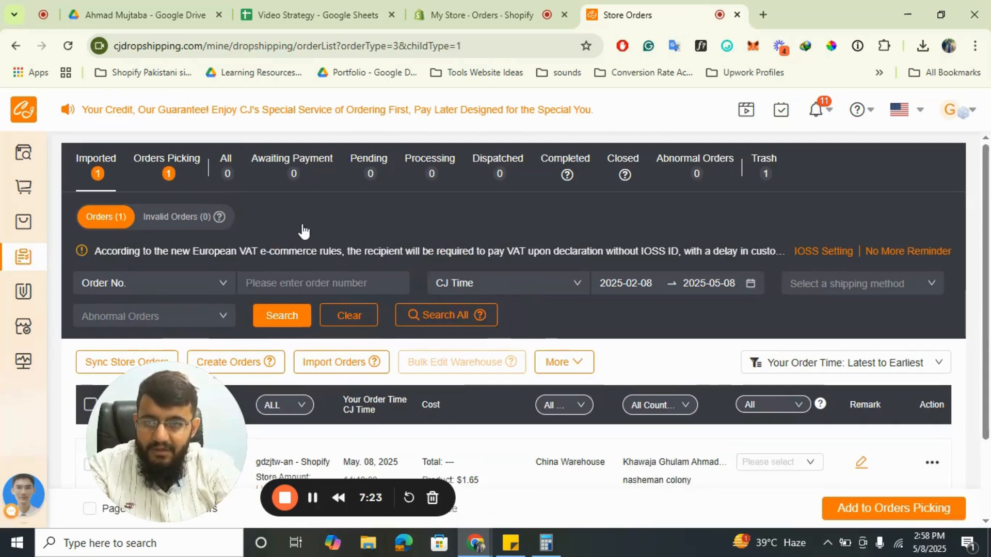
{"action": "scroll", "coordinate": [302, 224], "scroll_direction": "down", "scroll_amount": 2}
{"action": "scroll", "coordinate": [302, 224], "scroll_direction": "up", "scroll_amount": 2}
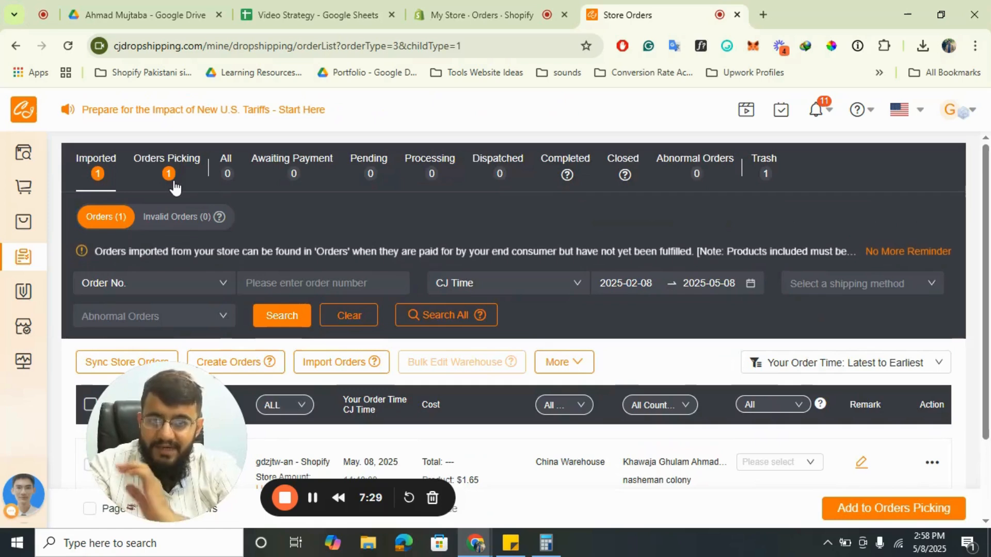
{"action": "scroll", "coordinate": [456, 295], "scroll_direction": "down", "scroll_amount": 2}
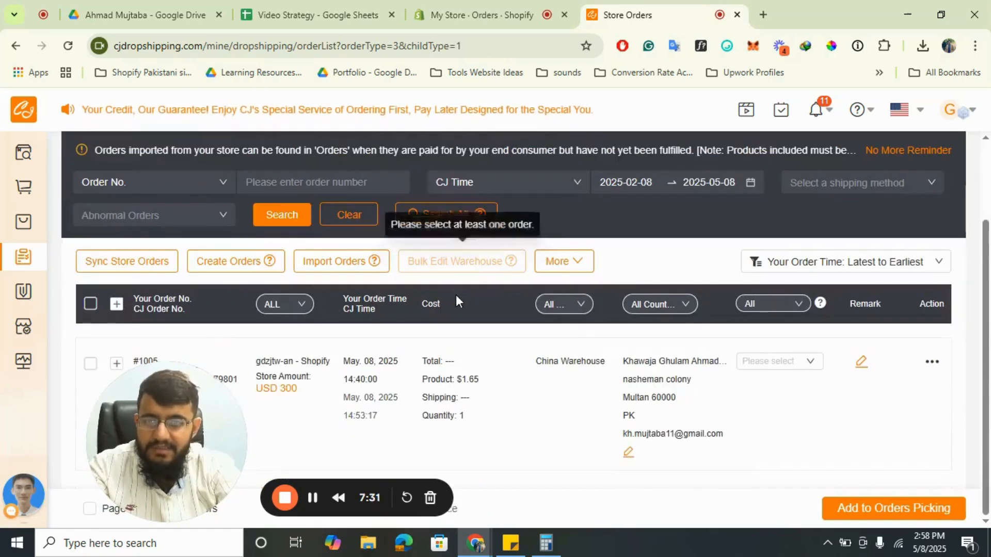
{"action": "left_click_drag", "start_coordinate": [163, 417], "coordinate": [495, 423]}
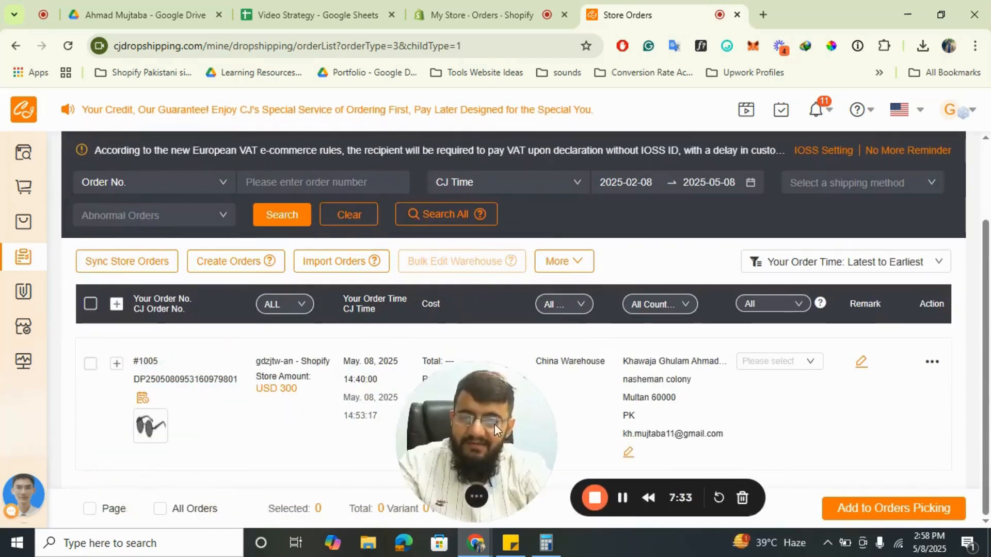
{"action": "mouse_move", "coordinate": [173, 379]}
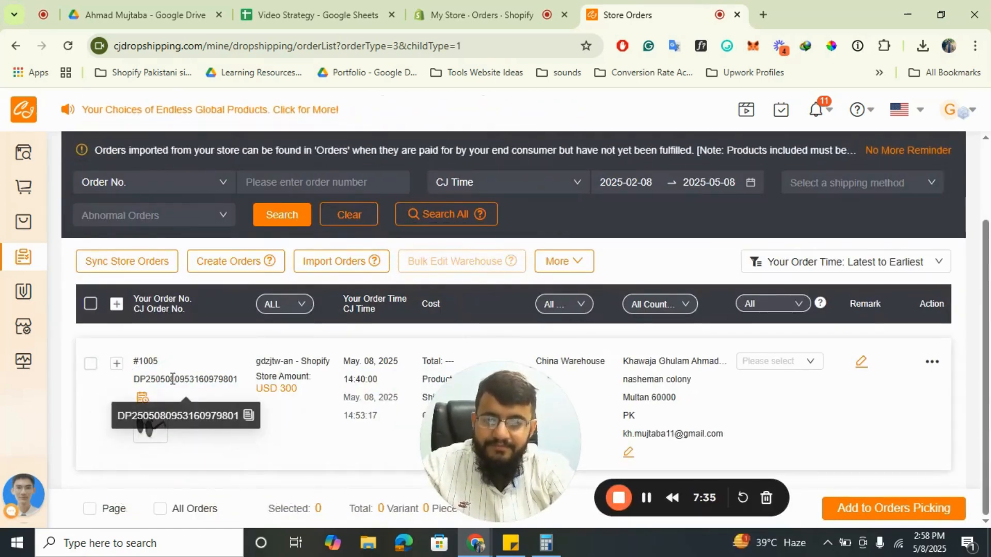